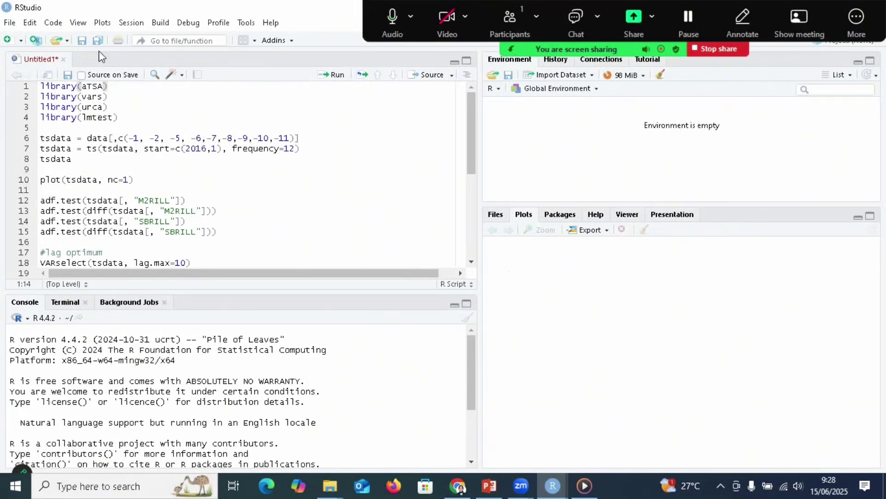
Start an Excel dataset import and choose the Data VAR file from the Downloads folder as its source
click(9, 24)
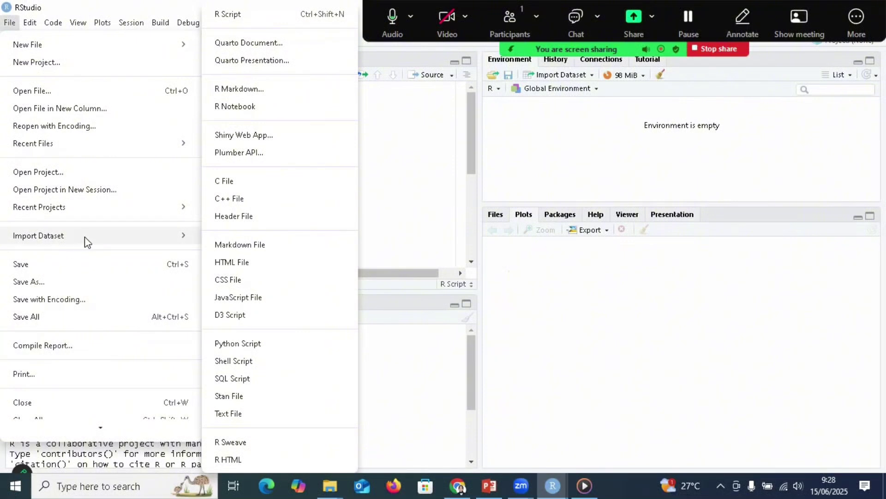
mouse_move(84, 236)
click(227, 283)
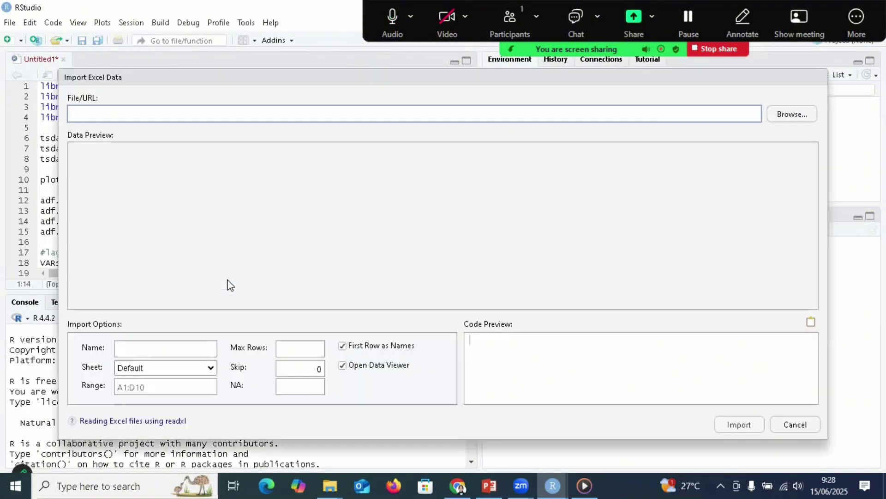
click(787, 121)
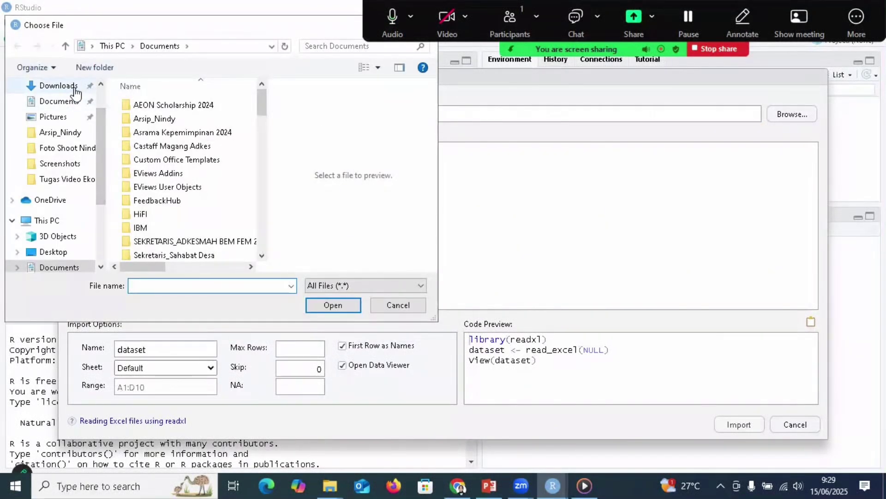
click(74, 89)
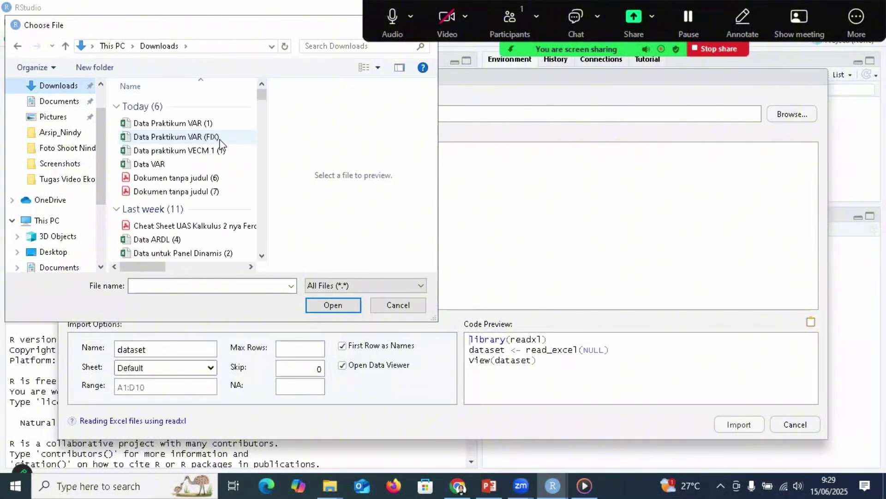
click(154, 165)
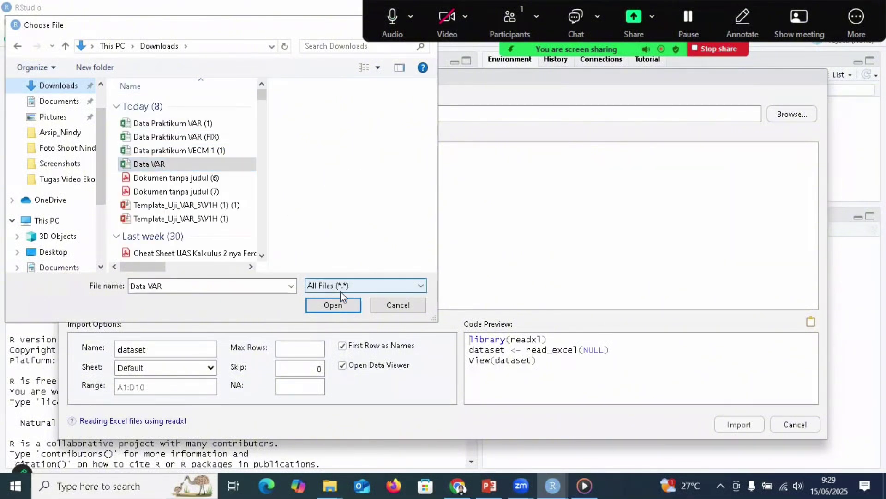
click(332, 305)
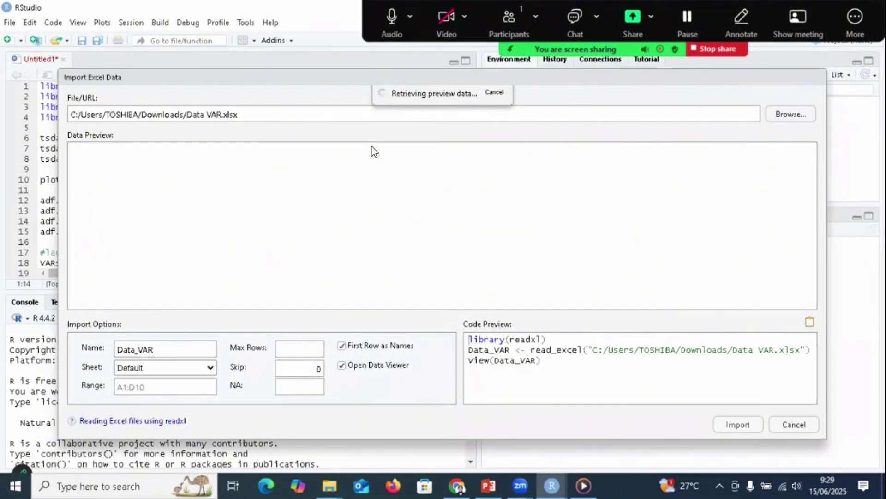
Name the dataset "data", import it, and return to the Untitled1 script
click(169, 345)
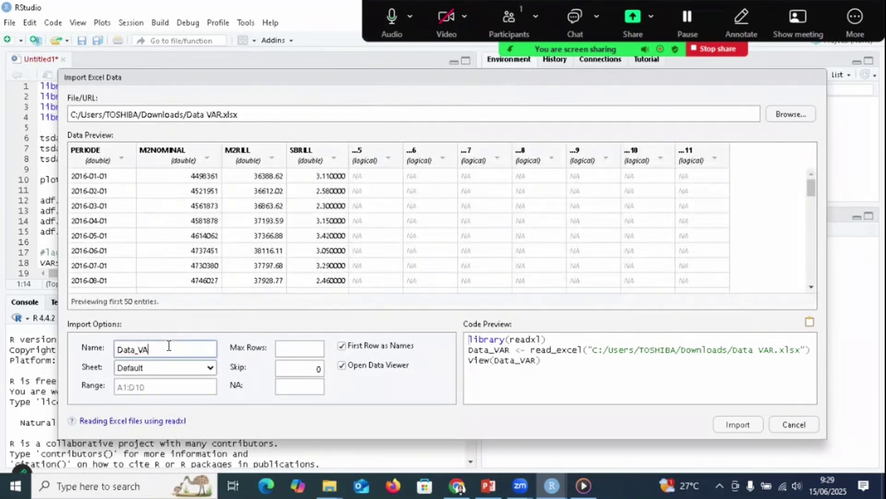
key(BackSpace)
key(BackSpace)
key(BackSpace)
key(BackSpace)
key(BackSpace)
key(BackSpace)
key(BackSpace)
key(BackSpace)
text(data)
click(737, 425)
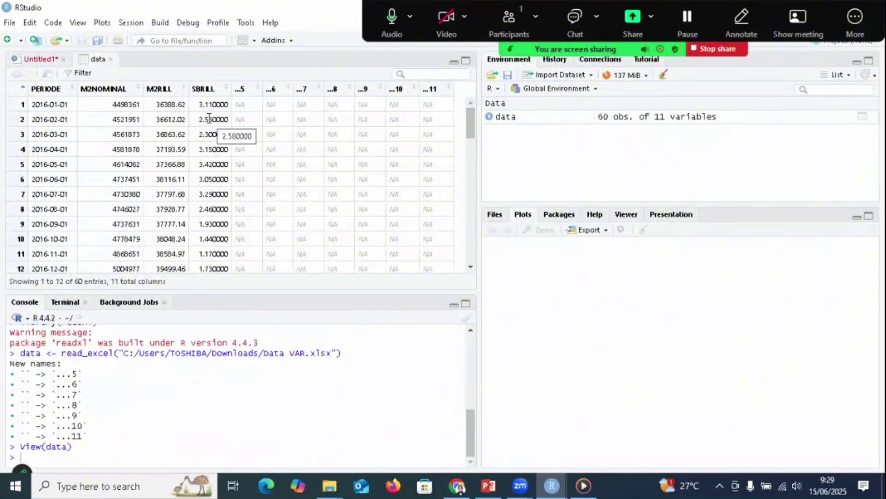
click(51, 56)
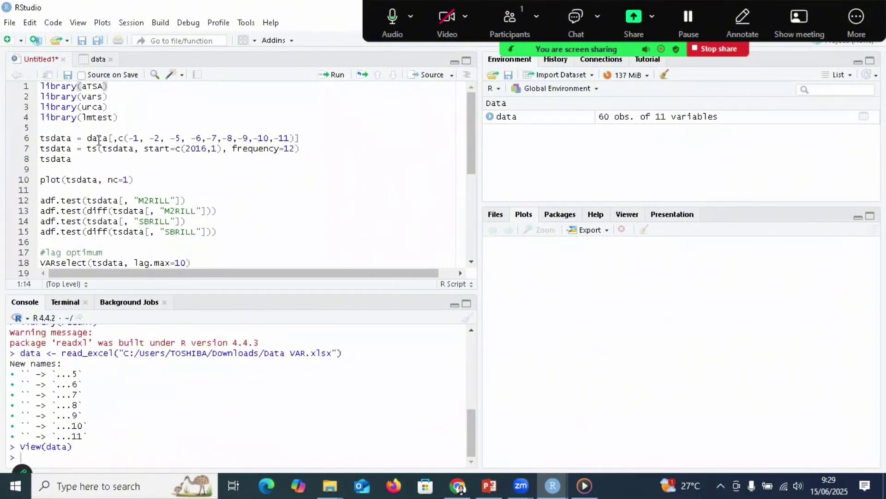
click(7, 23)
mouse_move(37, 45)
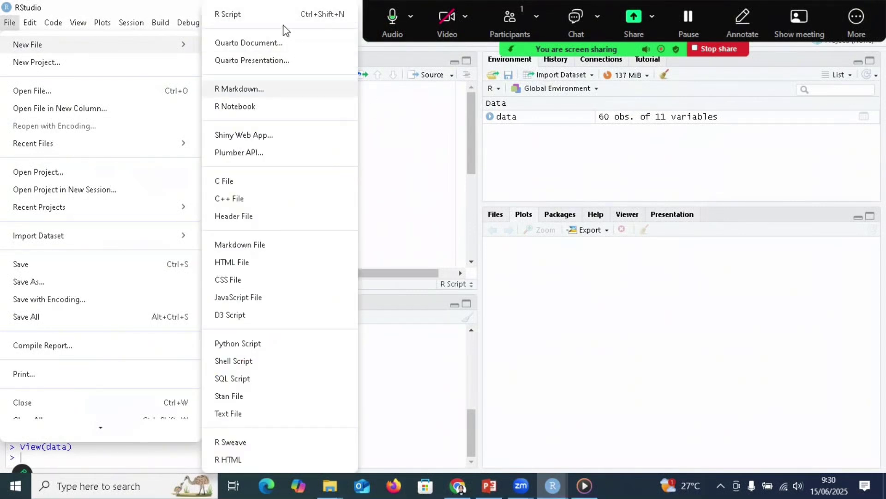
click(412, 149)
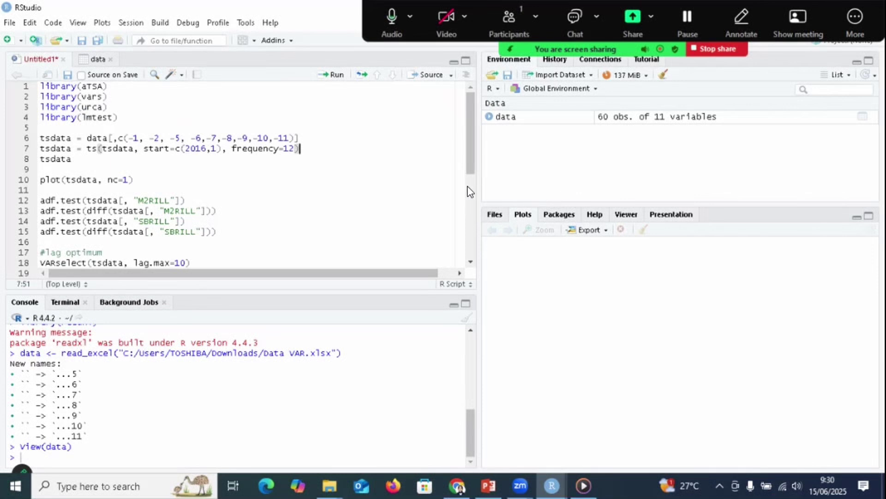
Search the installed packages for "atsa" and load the aTSA package
click(558, 215)
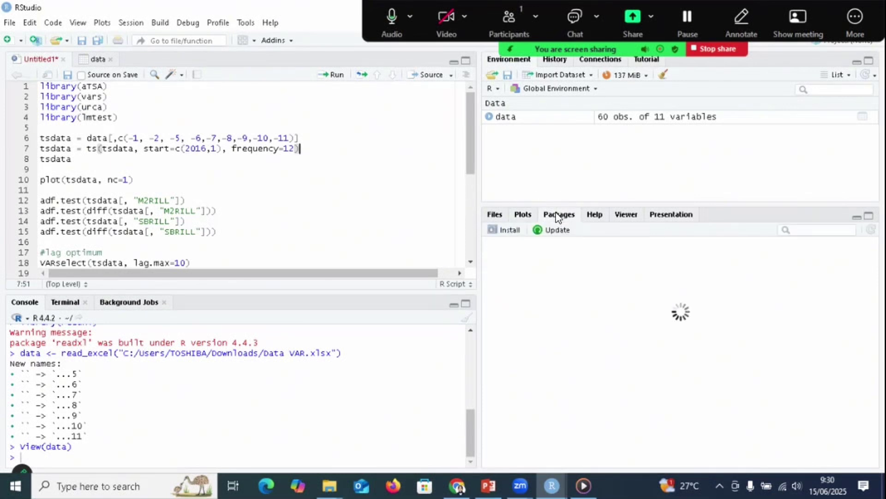
click(811, 231)
text(atsa)
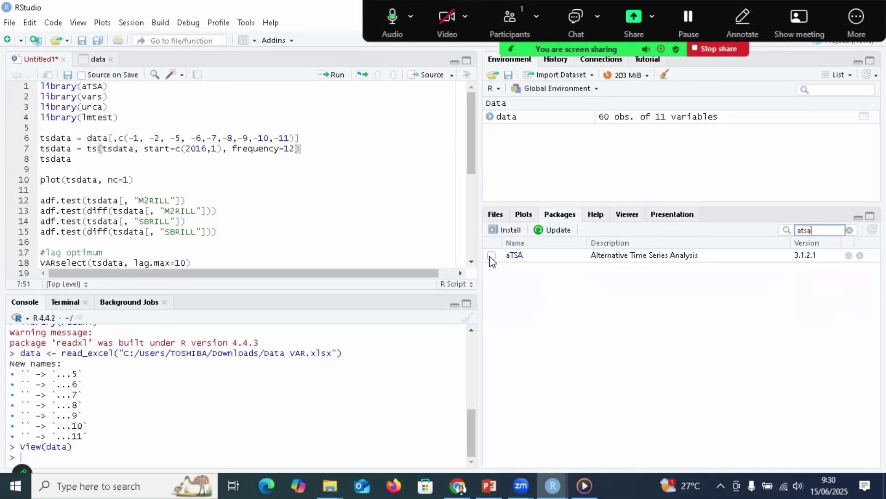
click(491, 256)
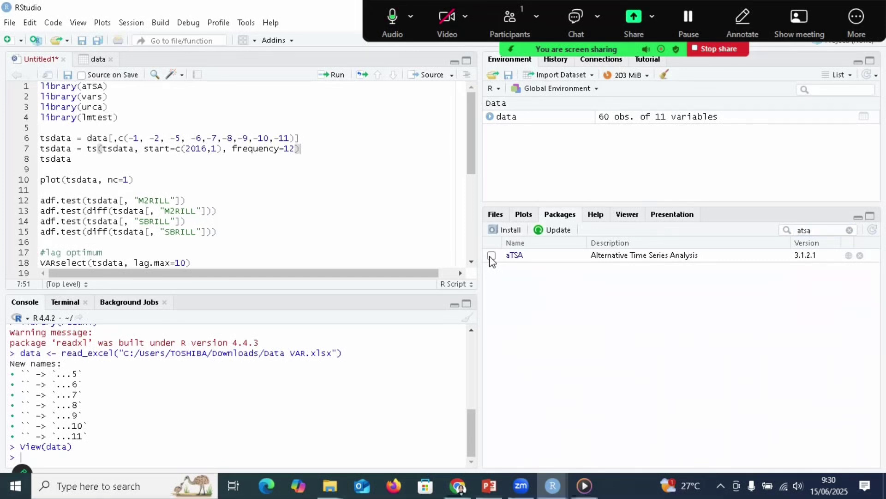
Search the installed packages for "vars" and load the vars package
click(849, 230)
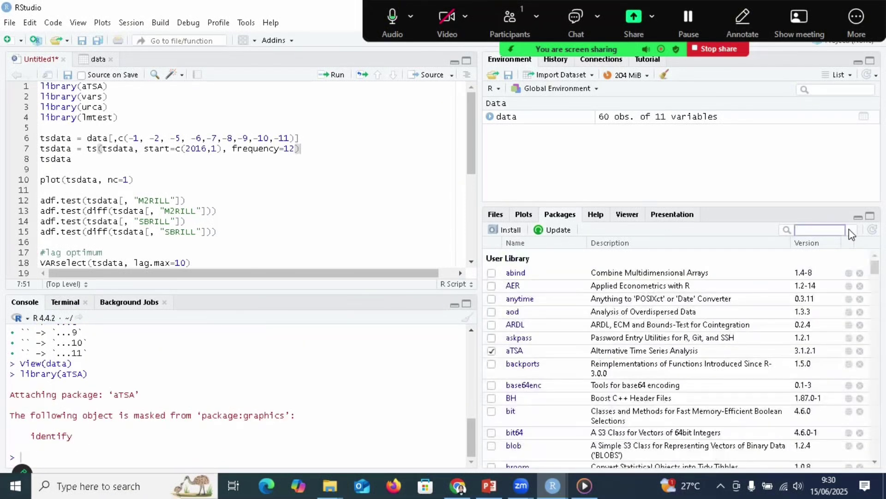
text(vars)
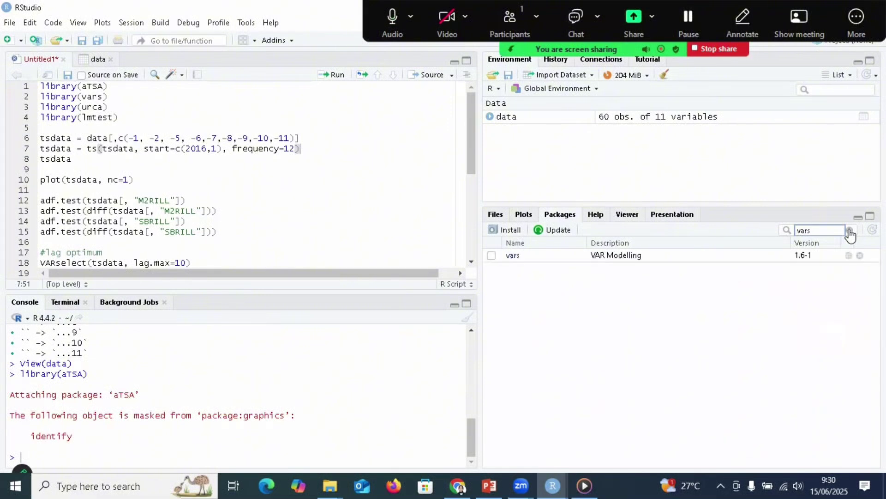
click(491, 257)
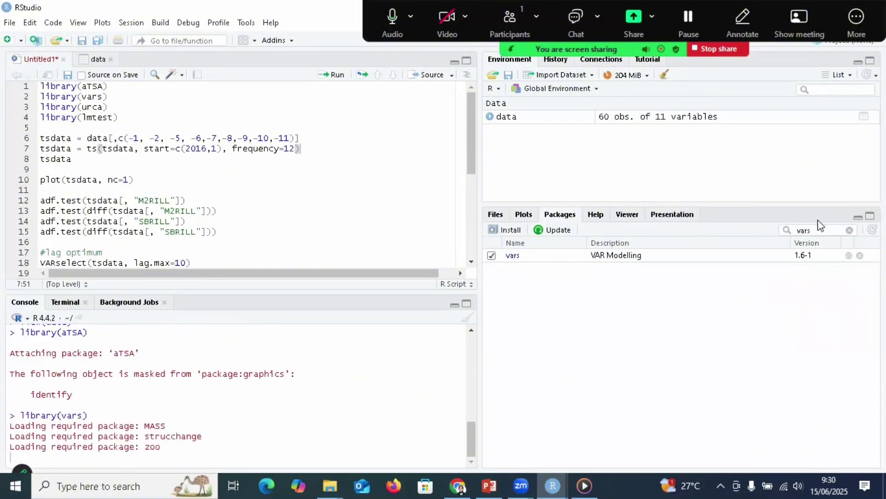
Look up the urca and lmtest packages to check whether they are loaded, and clear the package search
click(849, 230)
text(urca)
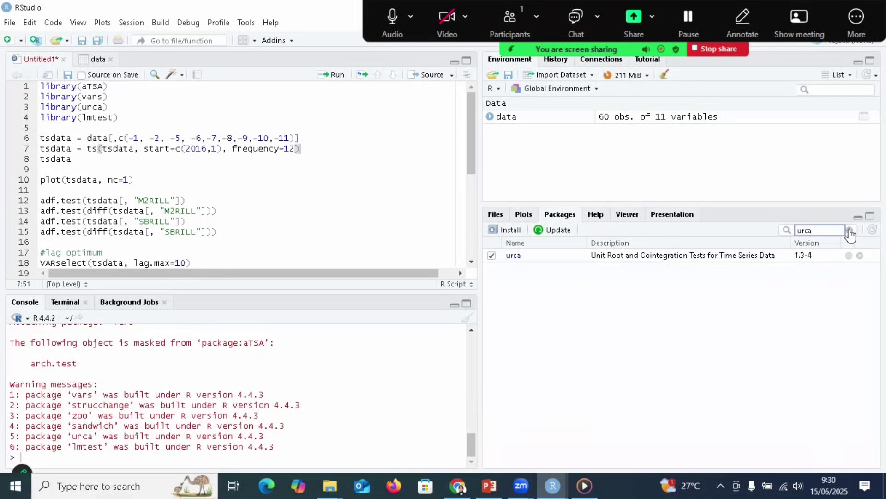
click(849, 230)
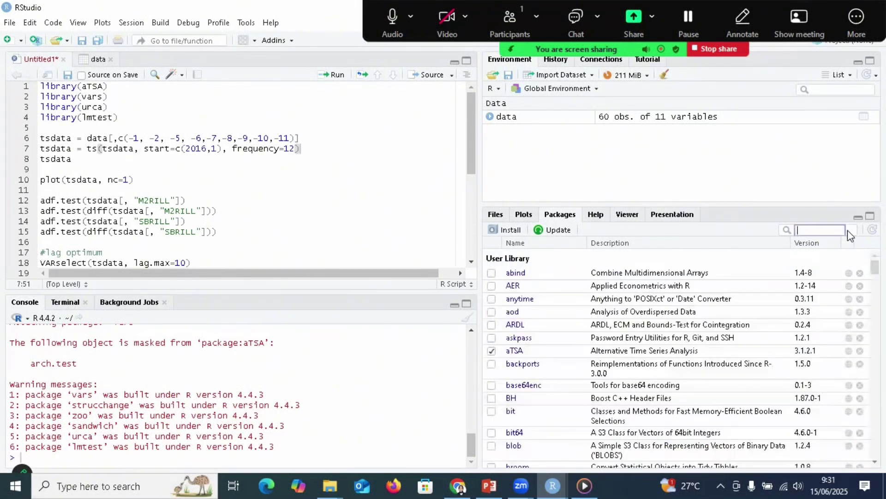
text(lmtest)
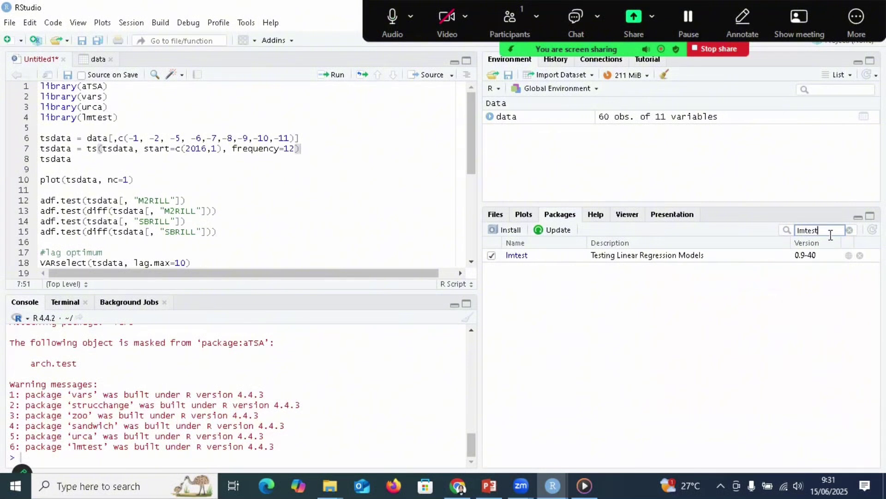
click(849, 230)
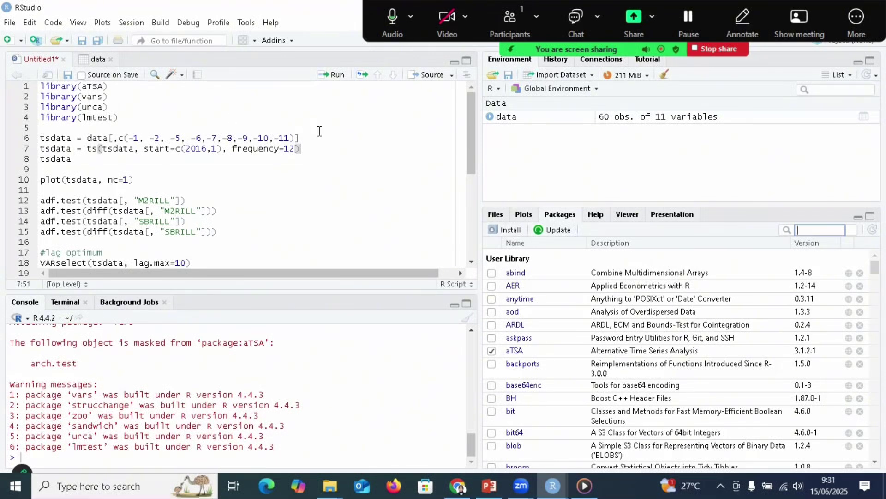
Glance at the imported data table, return to the script and run the four library lines for aTSA, vars, urca and lmtest
click(94, 59)
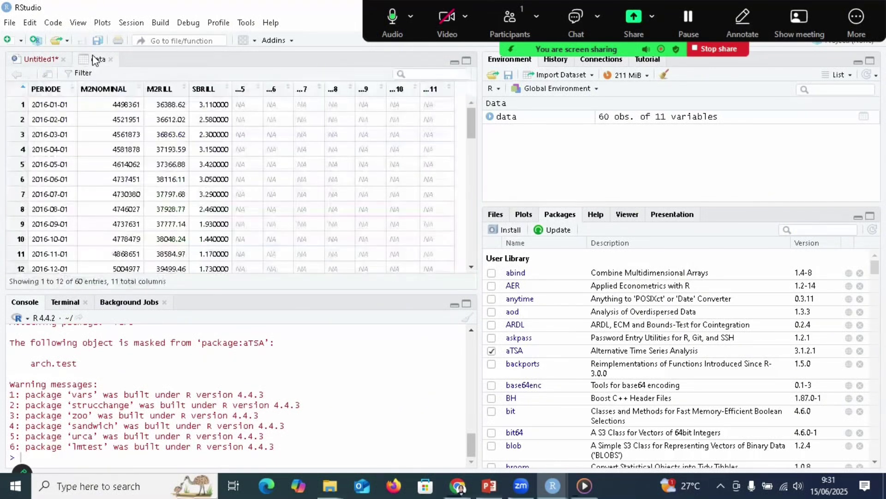
click(40, 60)
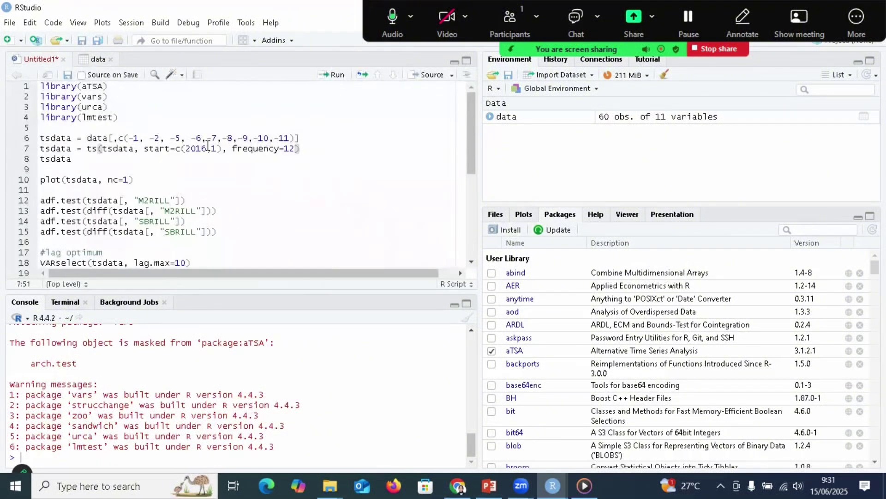
click(41, 138)
drag(41, 86, 119, 117)
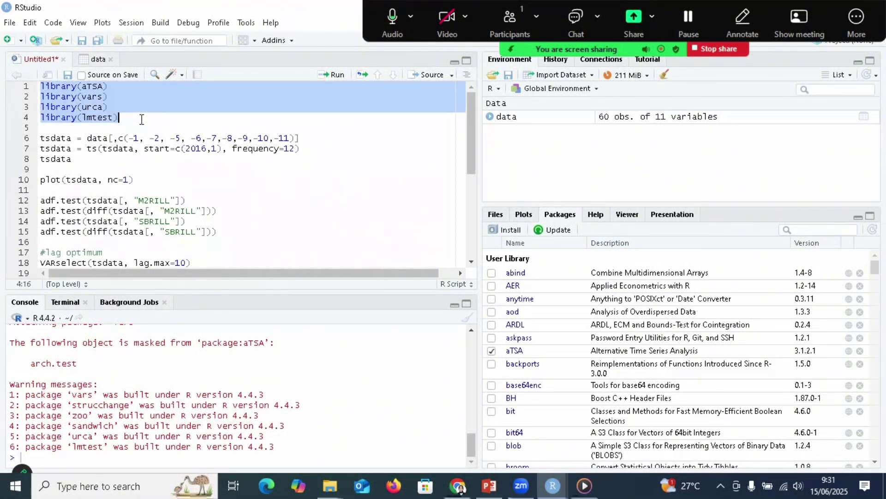
click(336, 76)
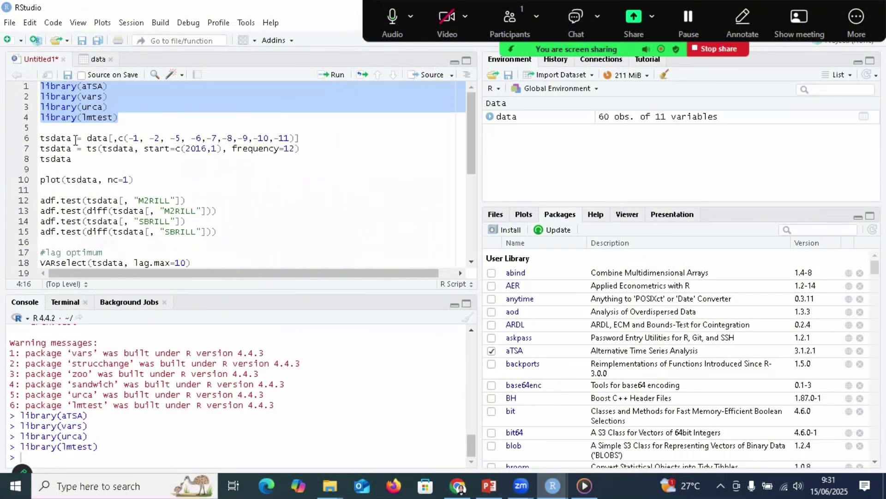
Run script lines 6 and 7 to drop columns 1, 2 and 5 to 11 and build tsdata as a time series starting 2016,1 with frequency 12
drag(40, 138, 305, 139)
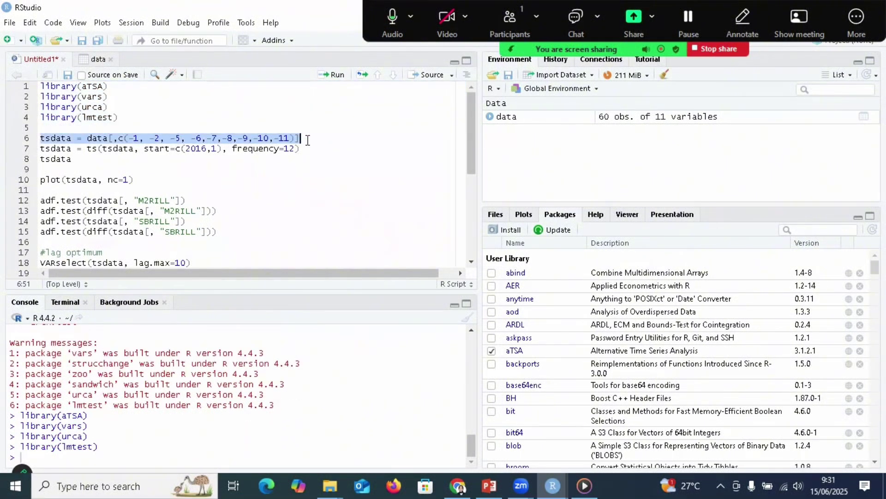
click(337, 75)
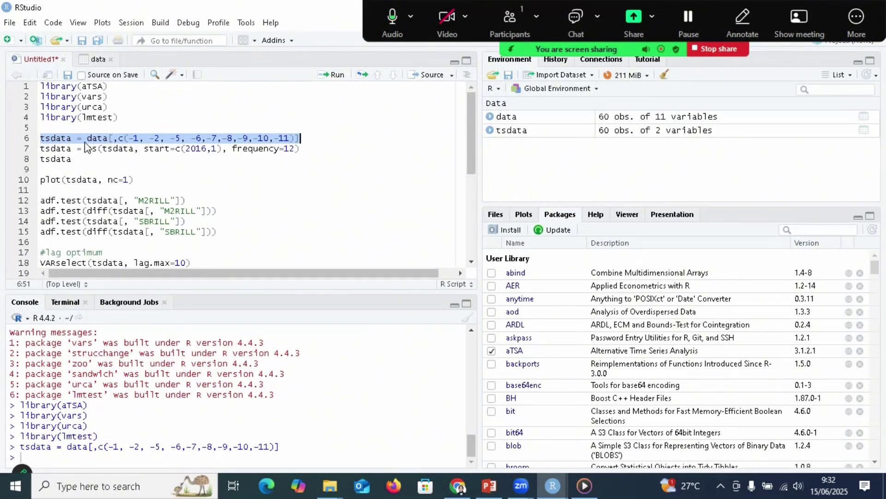
drag(41, 148, 309, 147)
click(334, 77)
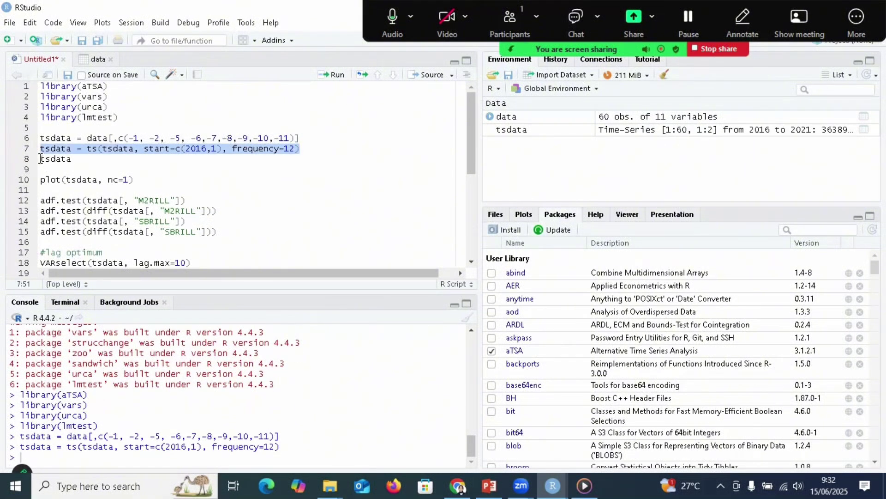
Run line 8 to print tsdata, view the start of its output, and run plot(tsdata, nc=1)
drag(41, 159, 74, 160)
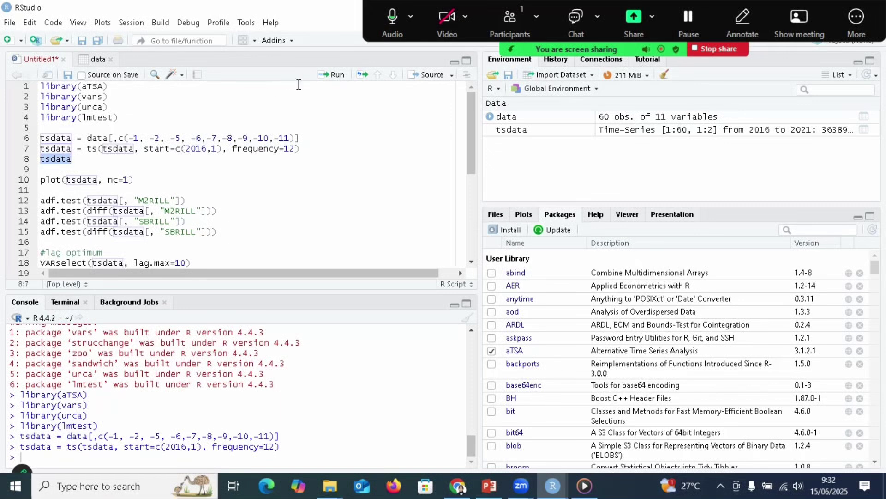
click(340, 76)
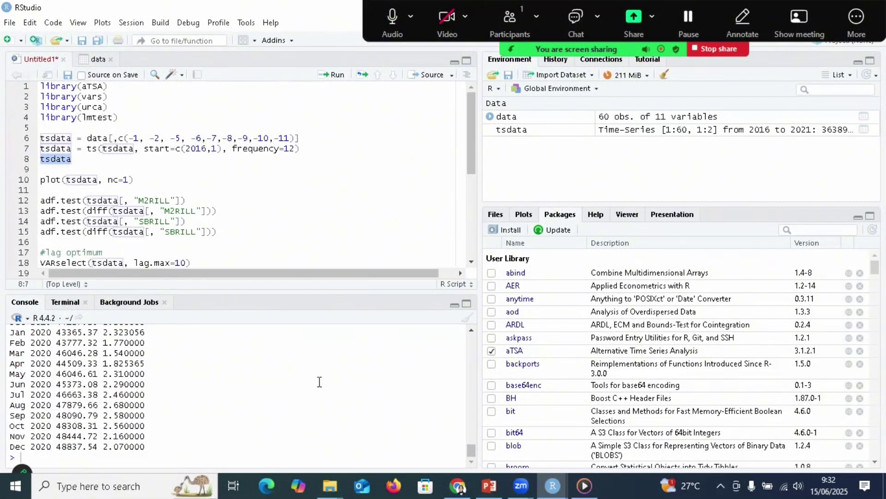
drag(470, 448, 474, 408)
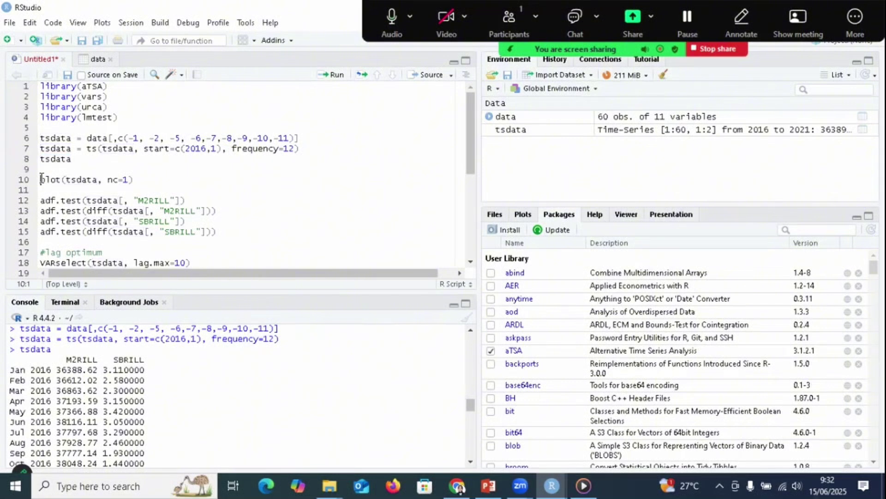
drag(40, 179, 144, 182)
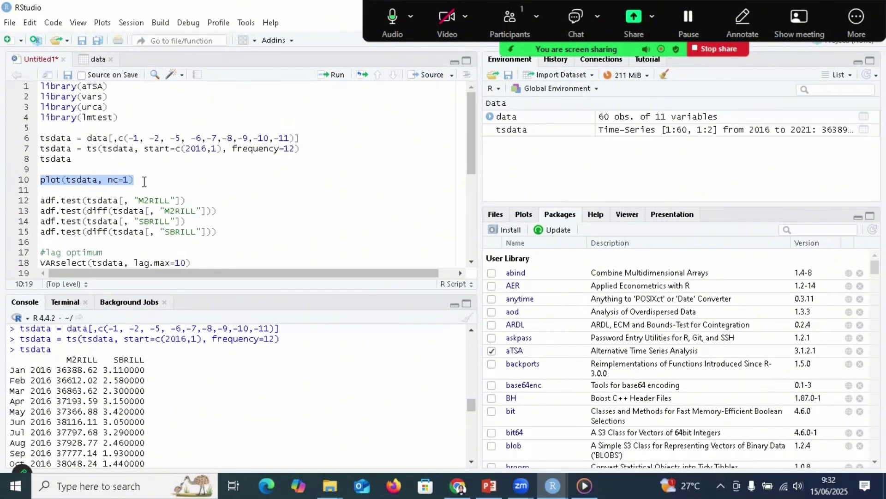
click(335, 75)
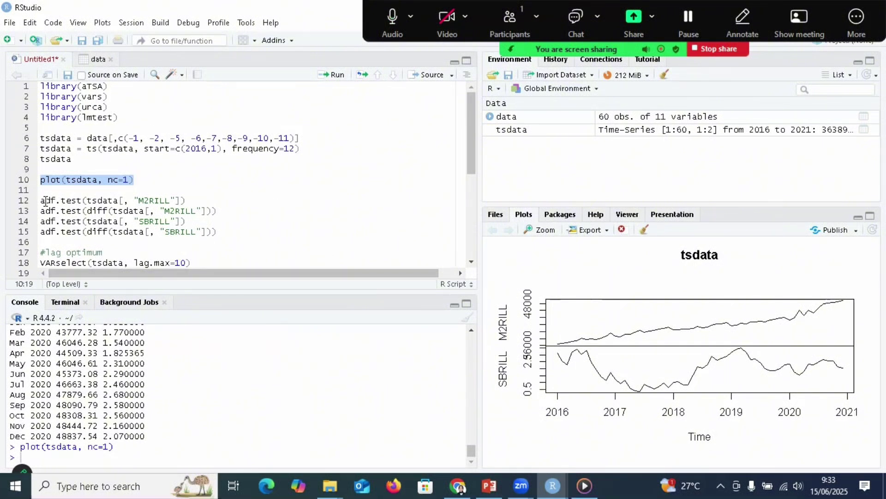
Run the augmented Dickey-Fuller test on the undifferenced M2RILL series from script line 12
mouse_move(46, 200)
click(139, 200)
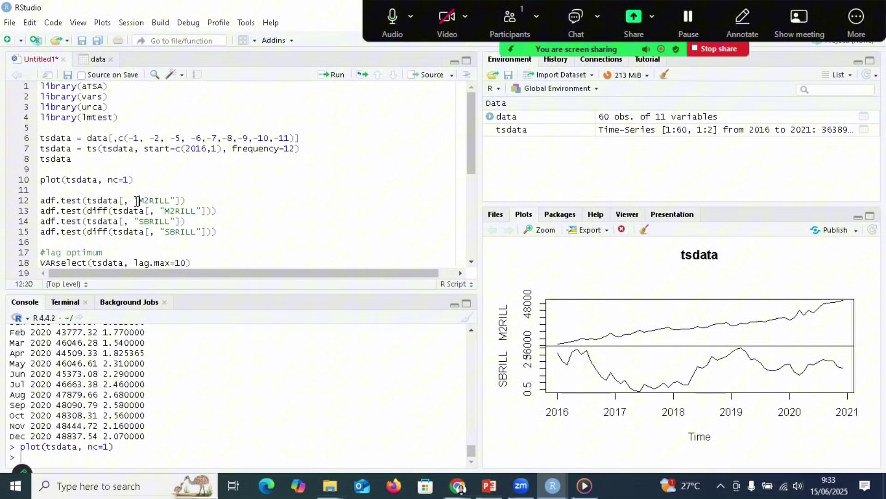
click(195, 199)
click(325, 77)
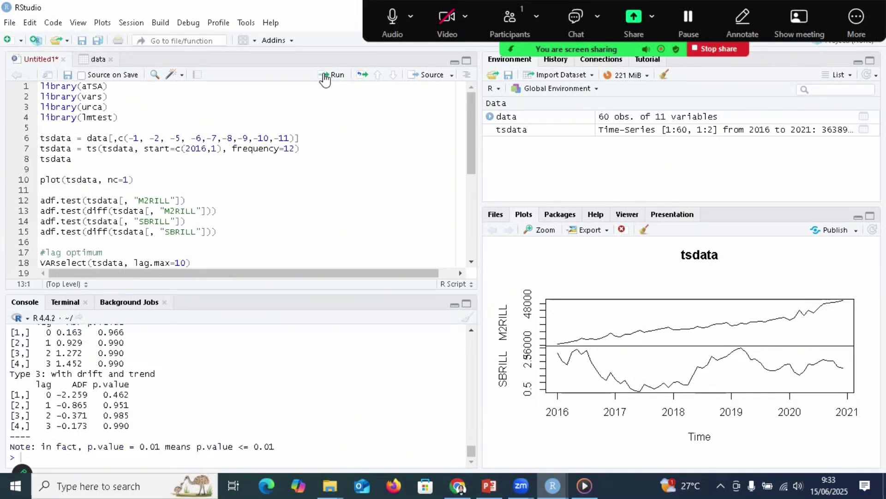
Run the augmented Dickey-Fuller tests on the differenced M2RILL series and the undifferenced SBRILL series from script lines 13 and 14
drag(471, 453, 473, 458)
click(235, 211)
click(337, 74)
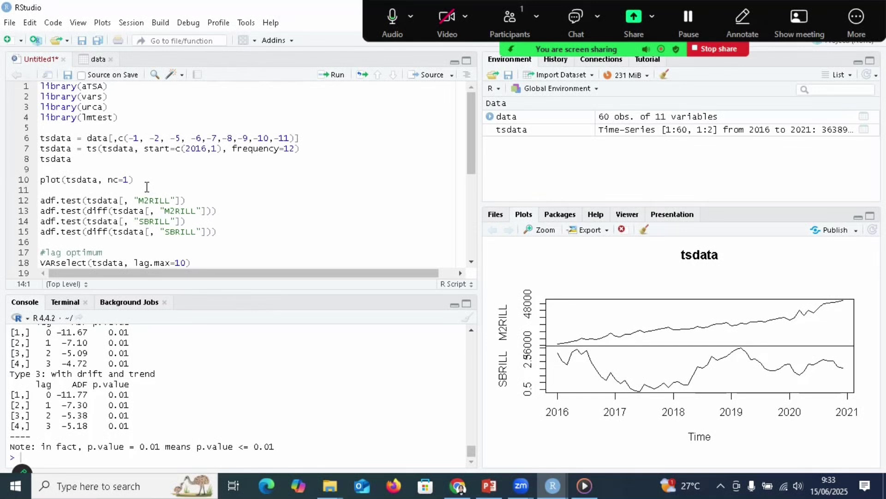
click(193, 225)
click(335, 76)
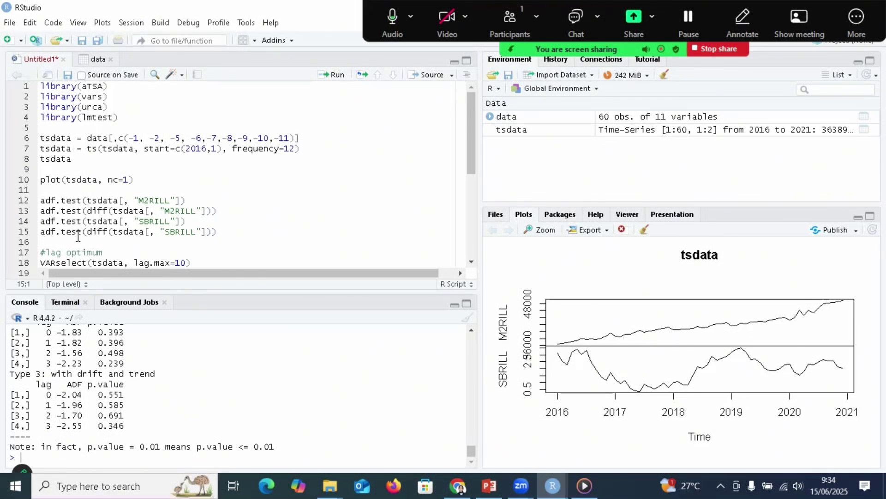
Run the augmented Dickey-Fuller test on the differenced SBRILL series from line 15 and review all three model types in its output
mouse_move(78, 236)
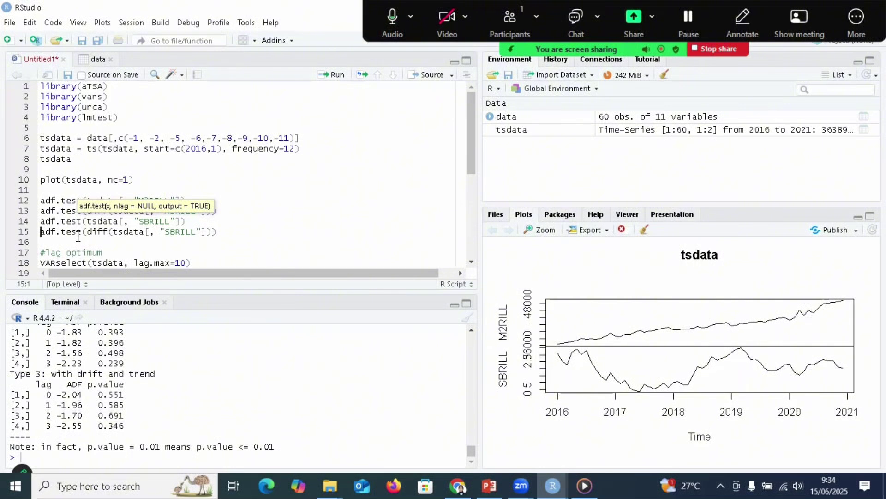
click(219, 231)
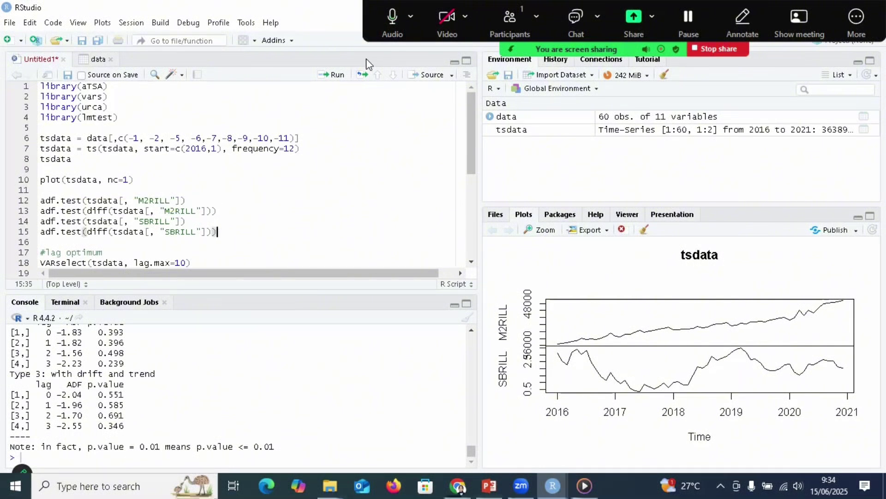
click(337, 75)
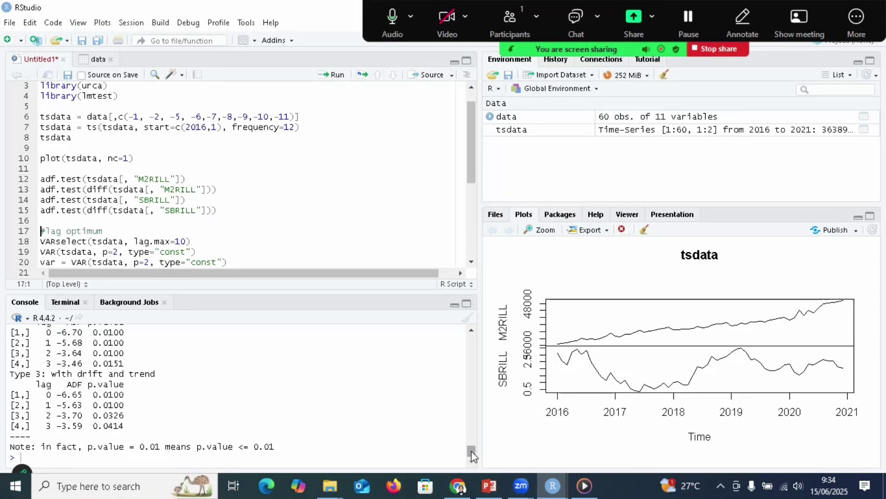
scroll(471, 449, up, 3)
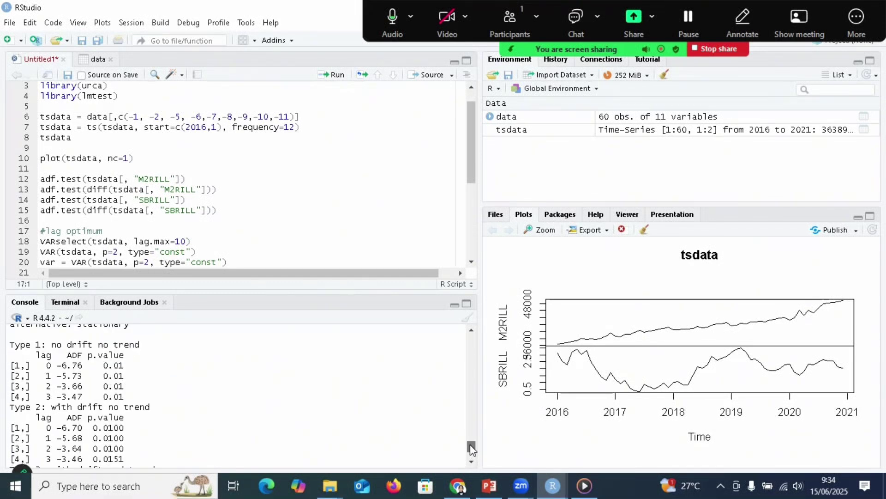
drag(470, 444, 470, 447)
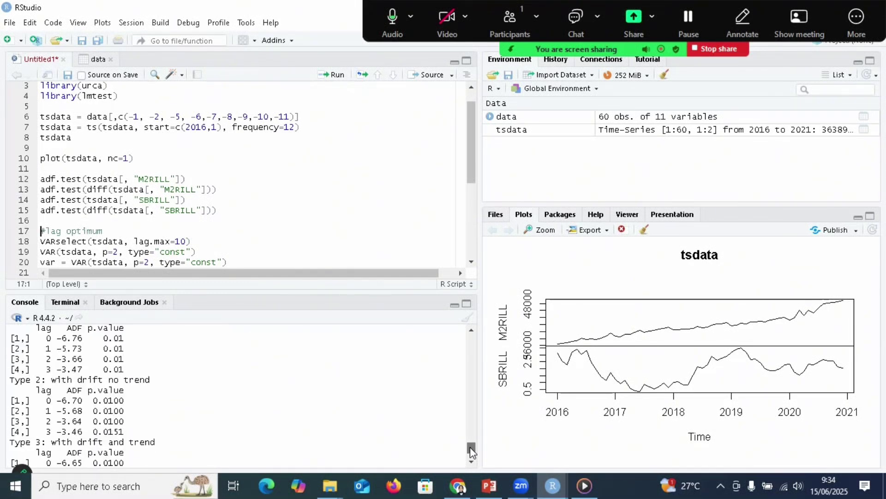
drag(469, 446, 470, 453)
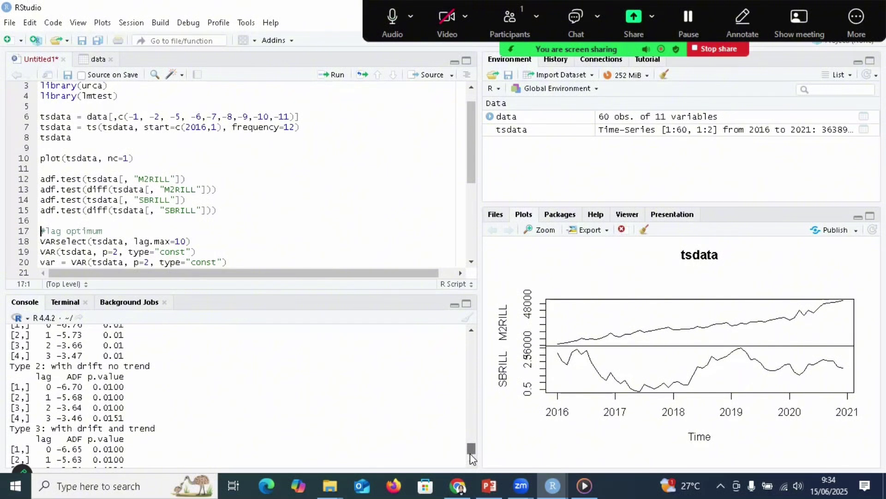
scroll(470, 455, down, 2)
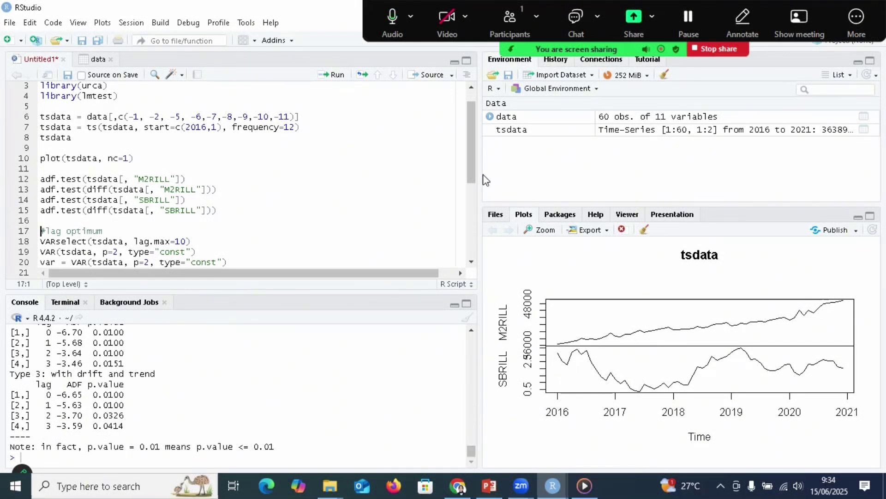
Run VARselect(tsdata, lag.max=10) from line 18 and view the lag selection at the start of its output
drag(470, 166, 471, 207)
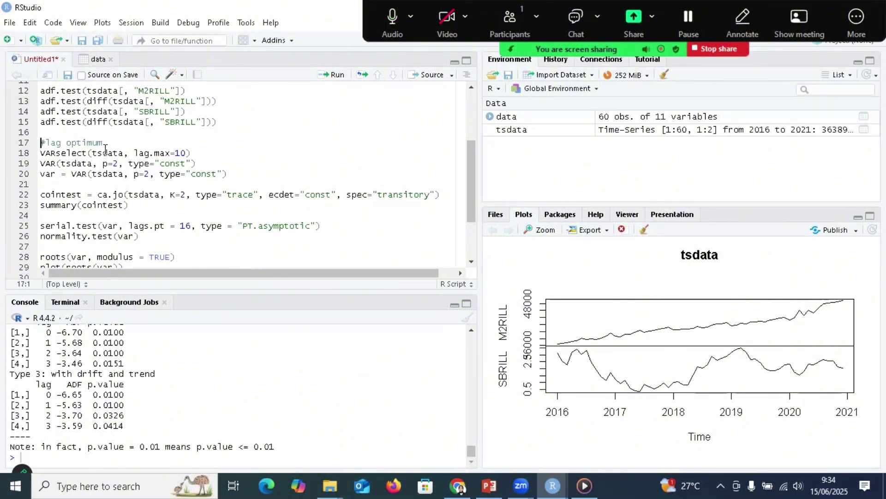
click(200, 152)
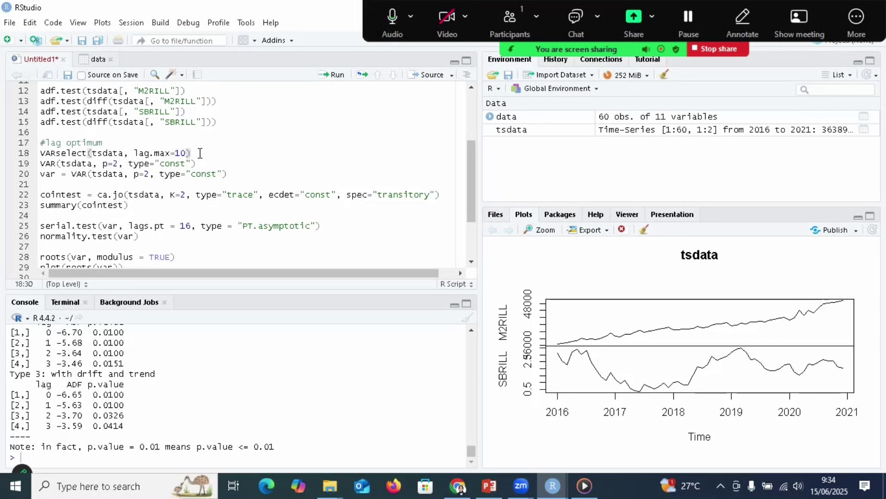
click(337, 75)
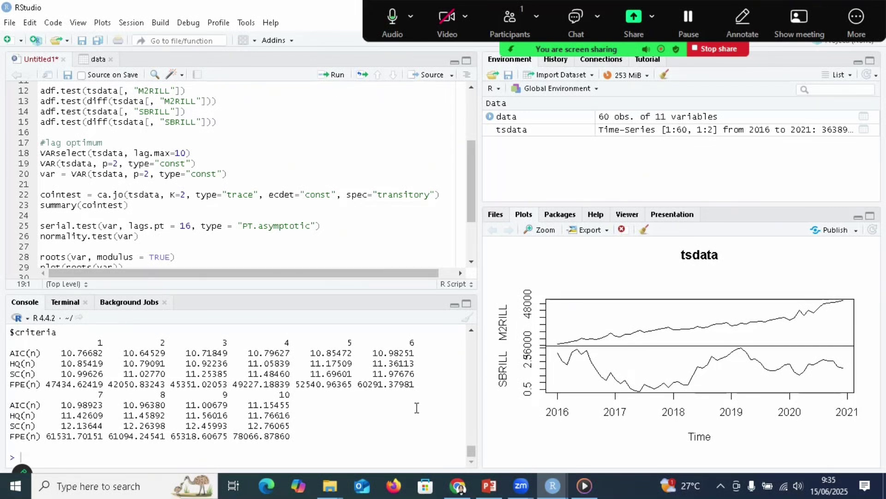
drag(470, 455, 469, 452)
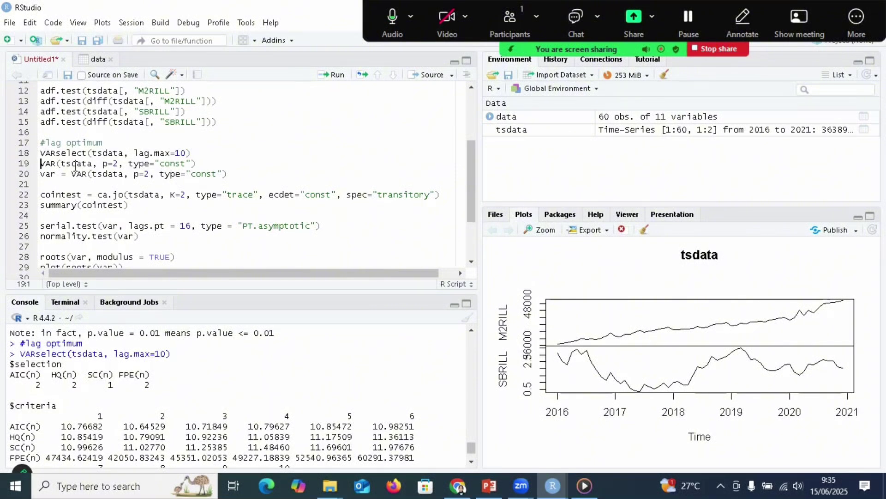
Run script lines 19 and 20 to estimate the VAR model with p=2 and type "const" and store it as var
drag(41, 164, 207, 164)
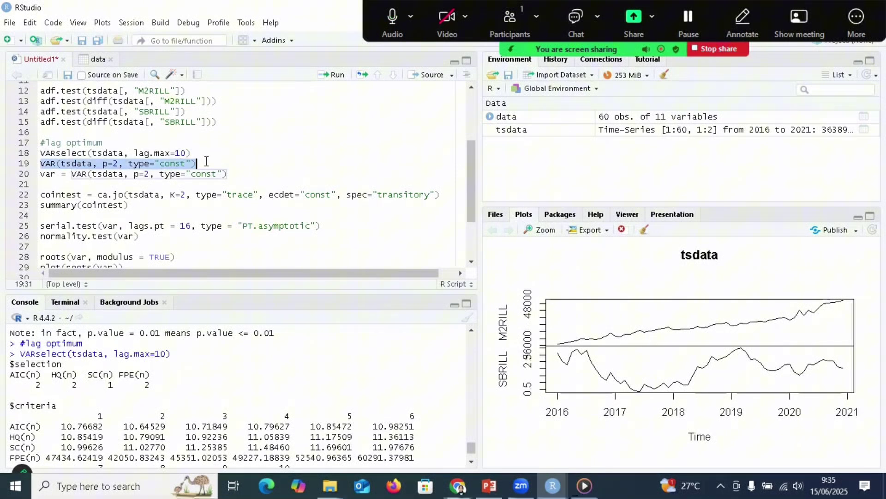
click(336, 74)
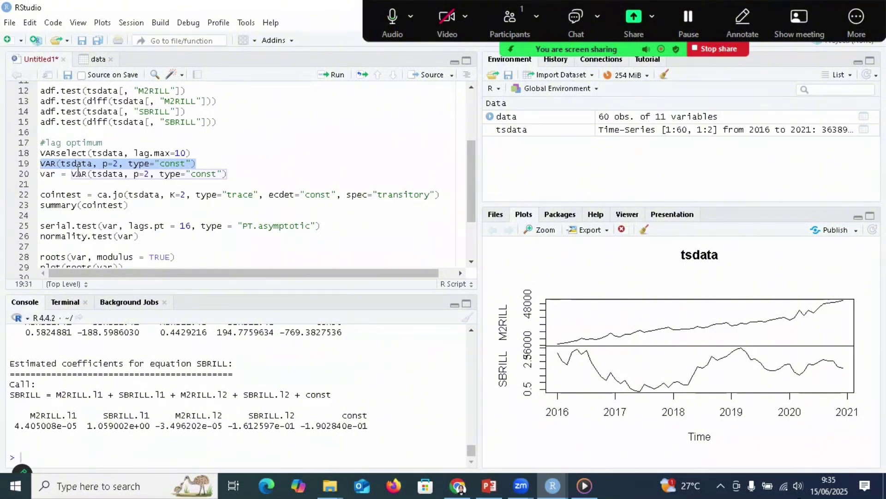
drag(40, 174, 247, 177)
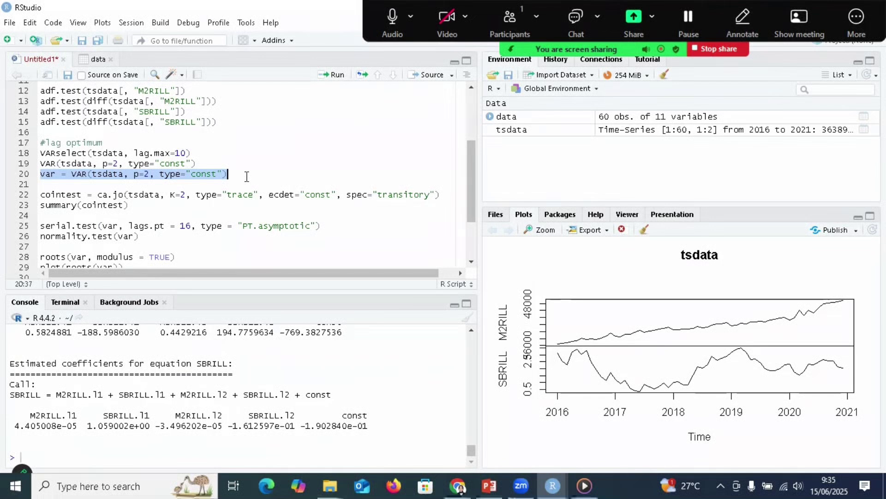
click(334, 79)
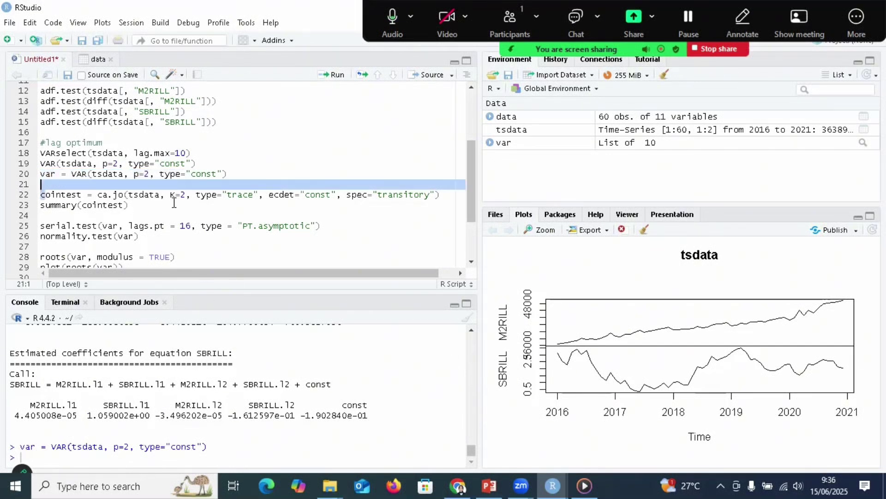
Run the ca.jo trace cointegration test with K=2 and its summary from lines 22 and 23, and view the test statistics and critical values
drag(40, 194, 156, 204)
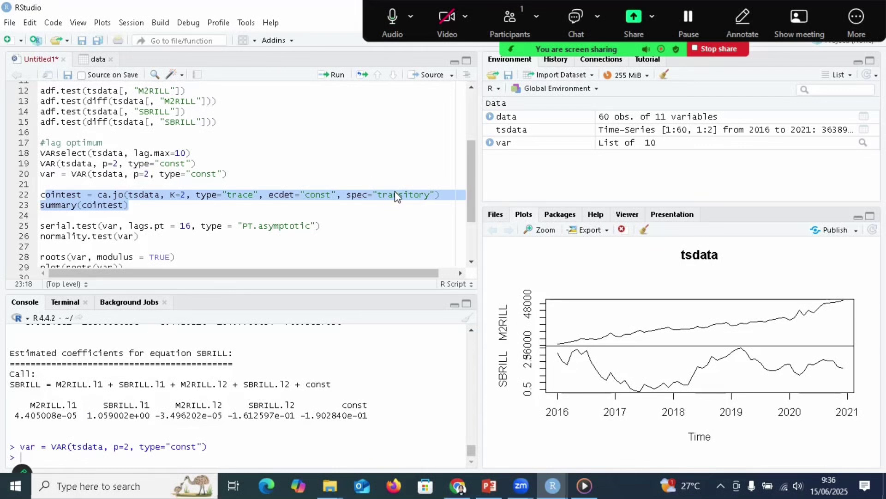
click(66, 196)
mouse_move(40, 196)
mouse_down()
mouse_move(316, 195)
mouse_move(198, 196)
mouse_move(200, 205)
mouse_up()
click(332, 75)
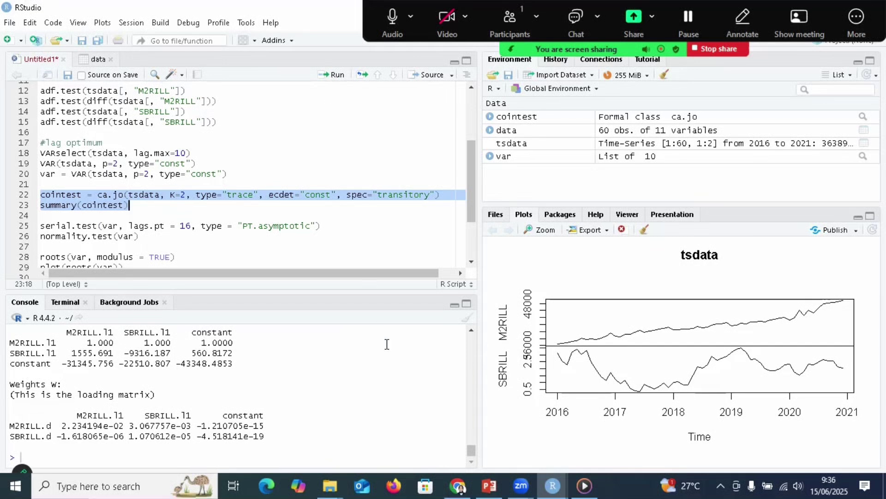
scroll(471, 449, up, 2)
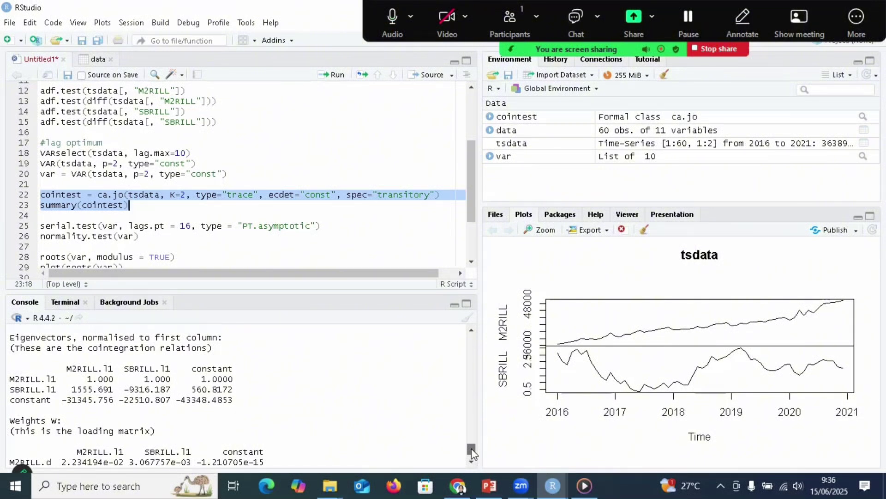
scroll(472, 450, up, 2)
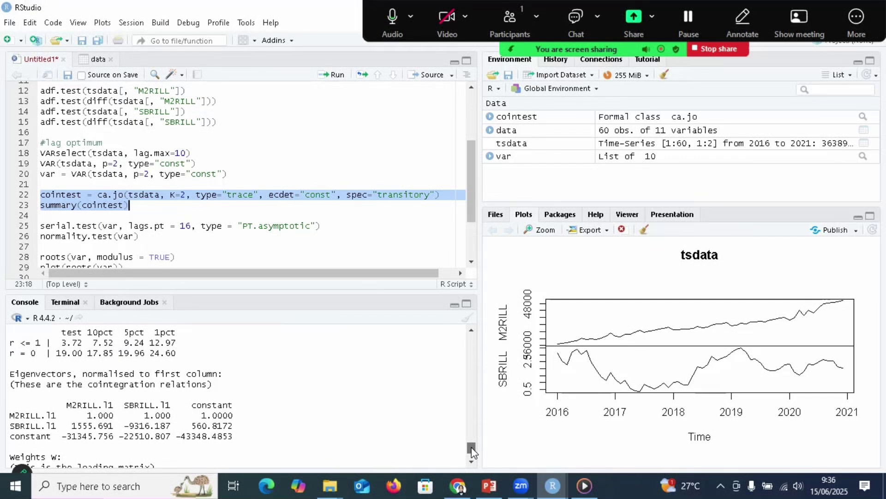
scroll(472, 450, up, 1)
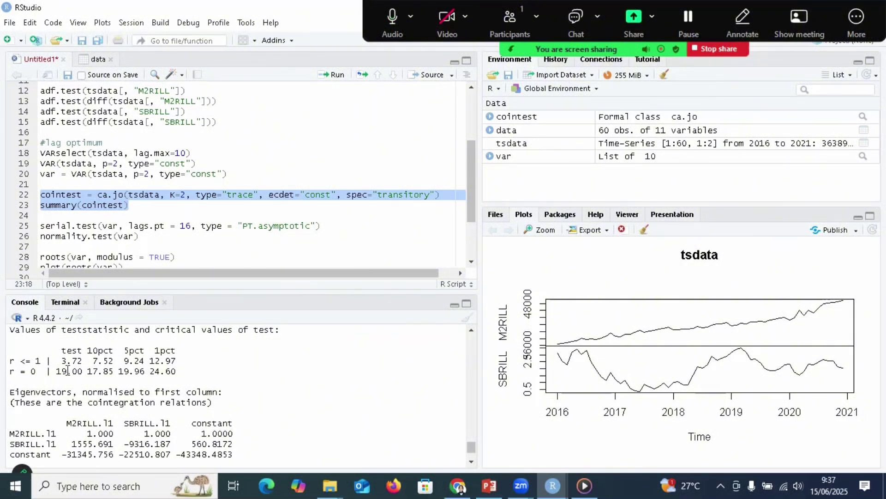
Run the serial correlation test on var from line 25 with lags.pt = 16 and type "PT.asymptotic"
click(40, 225)
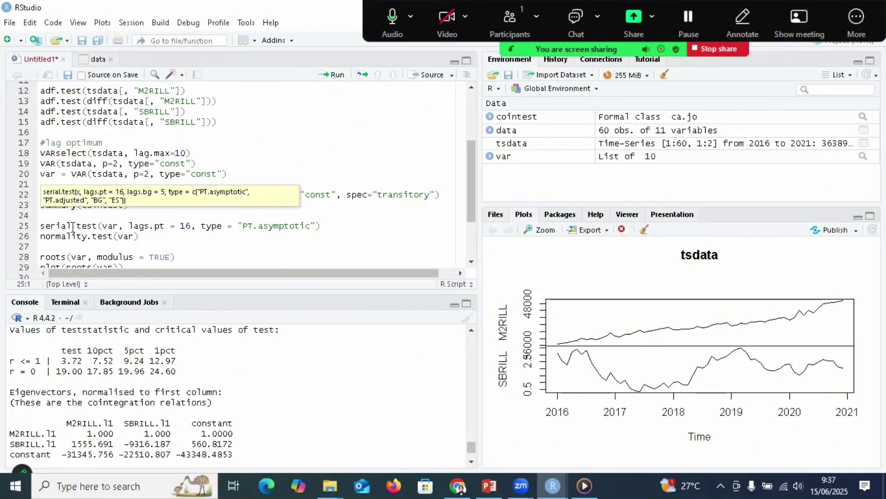
drag(41, 226, 328, 228)
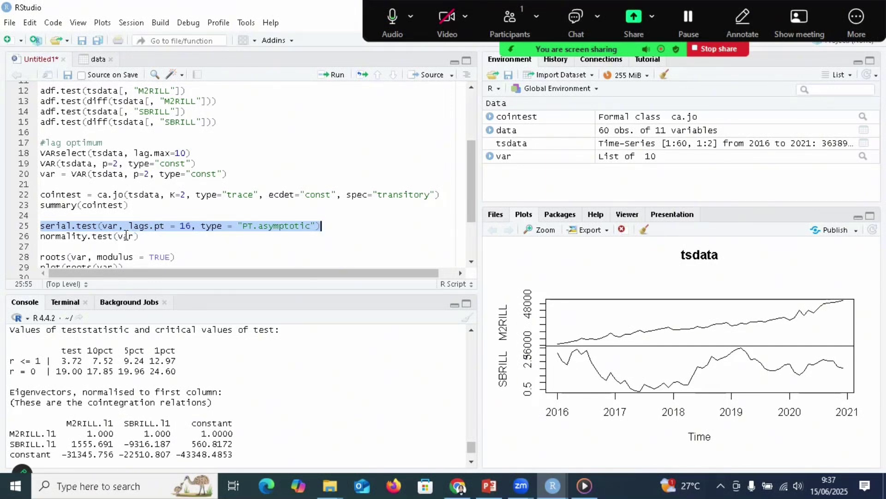
click(333, 78)
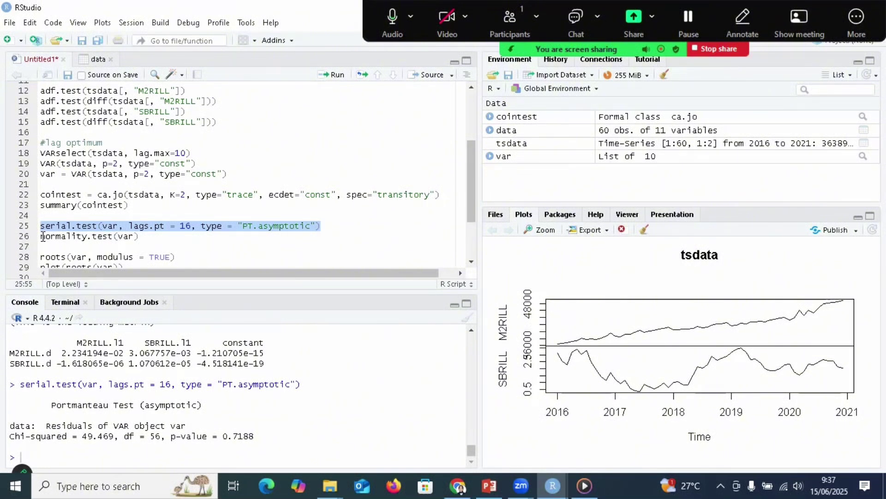
Run normality.test(var) from line 26 and highlight the p-value of the multivariate JB test in the output
drag(40, 236, 140, 236)
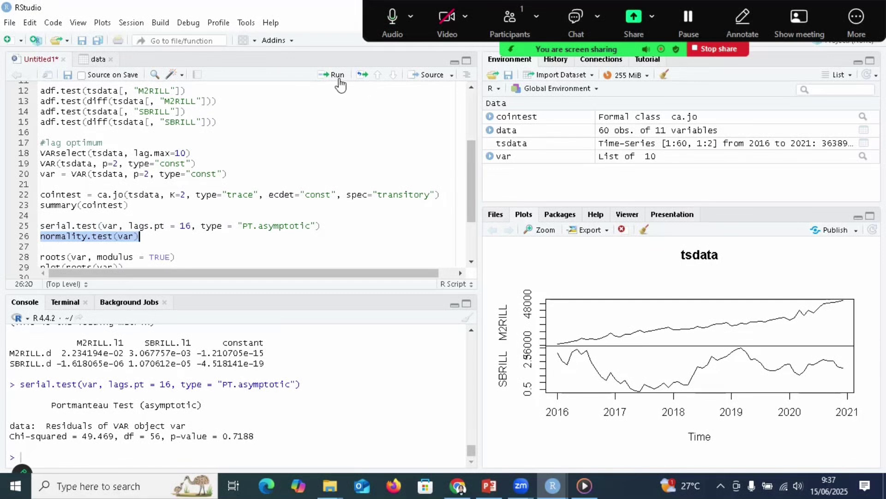
click(338, 77)
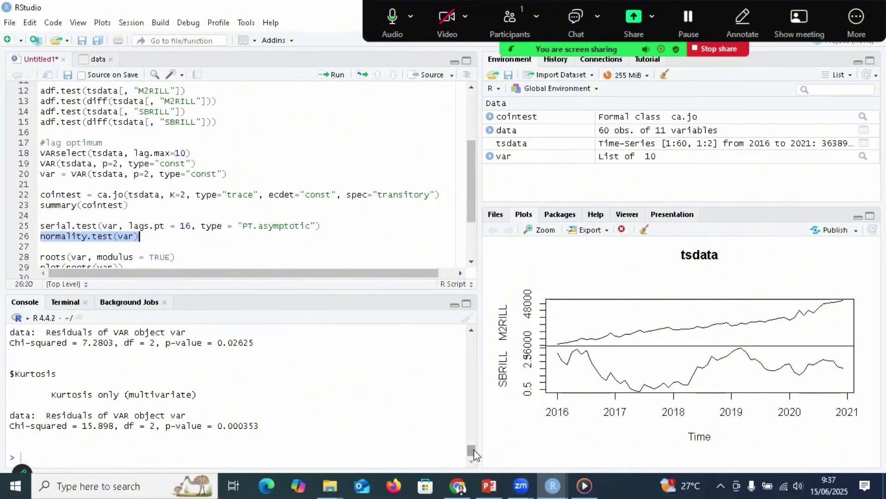
drag(471, 450, 474, 444)
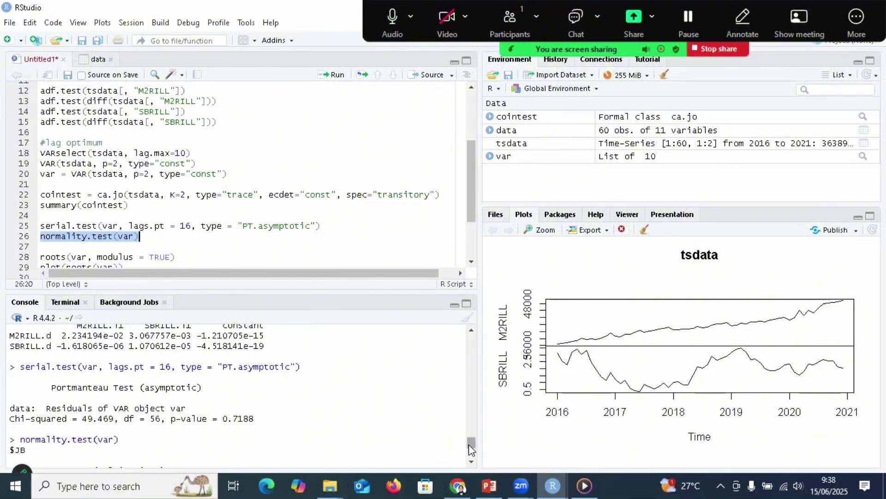
drag(469, 444, 469, 448)
scroll(469, 447, down, 1)
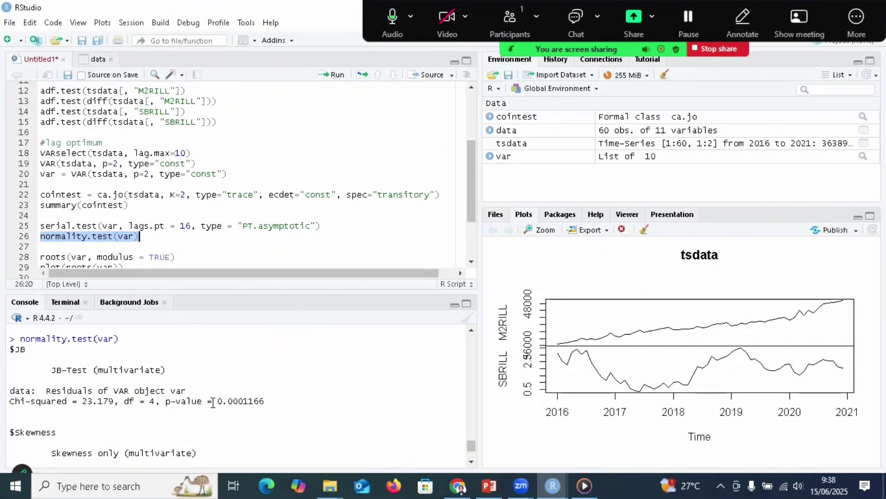
drag(212, 401, 264, 399)
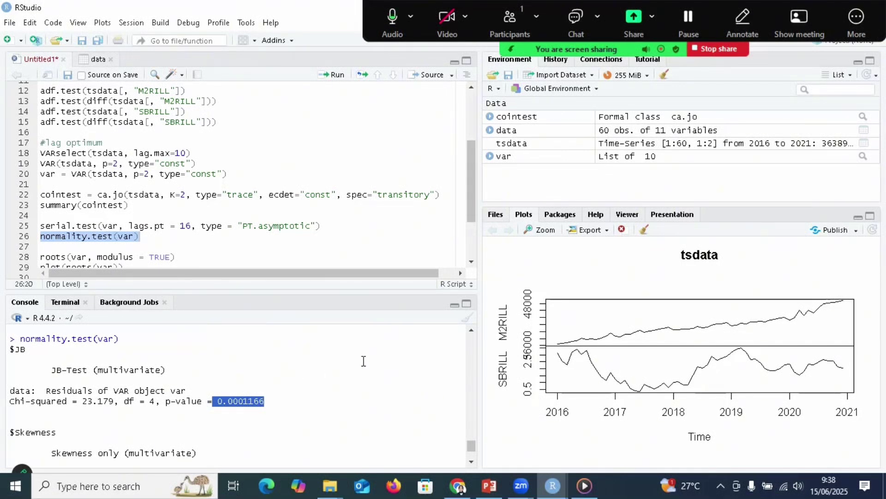
Check VAR stability by running roots(var, modulus = TRUE) from line 28 and plotting the roots with line 29
drag(472, 216, 471, 243)
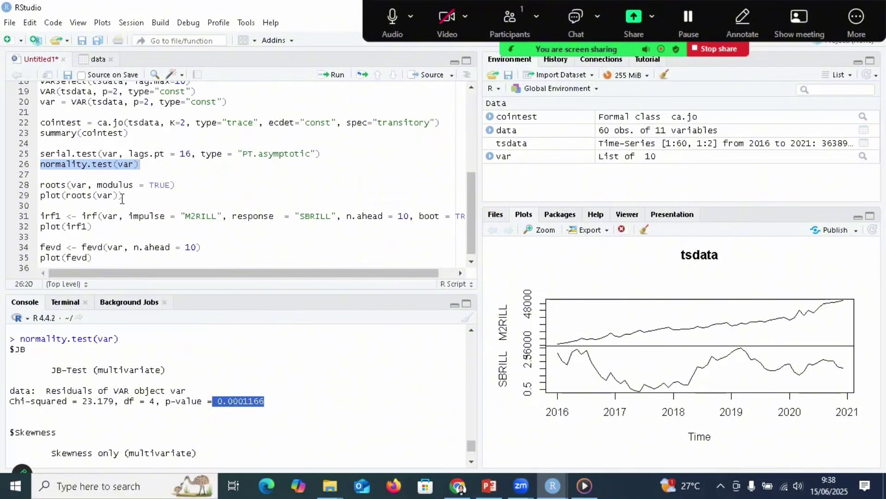
click(41, 186)
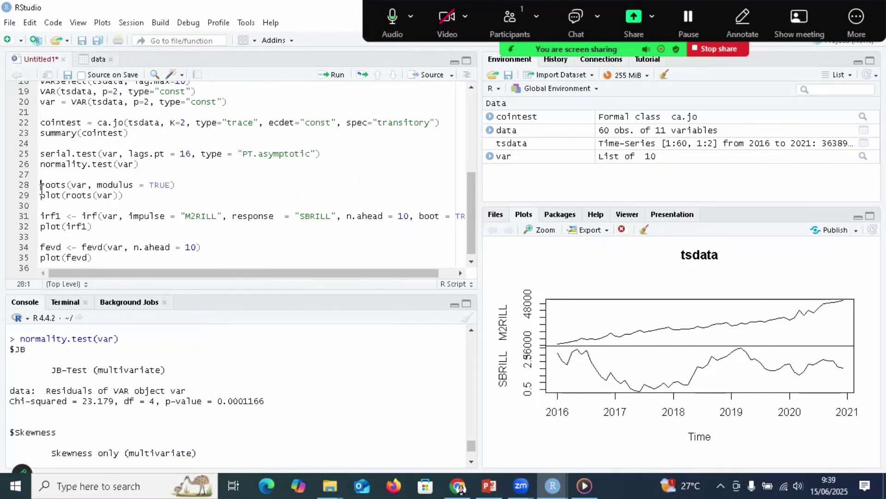
shift+click(184, 189)
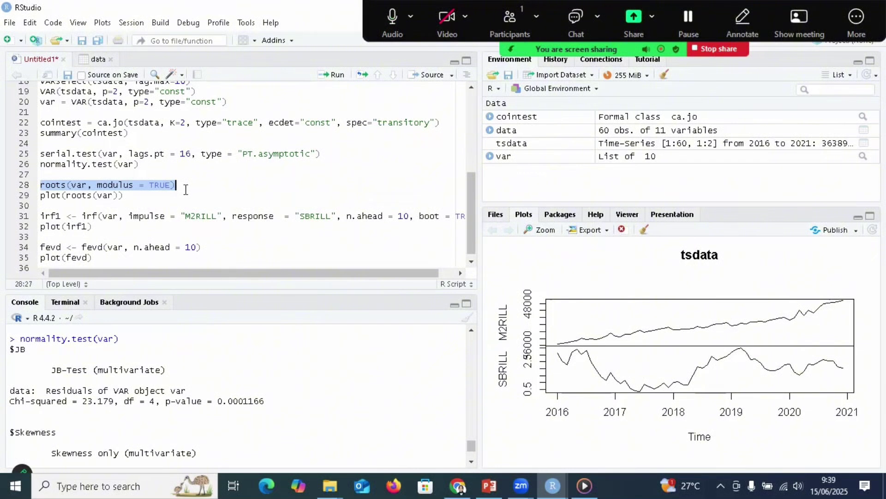
click(339, 74)
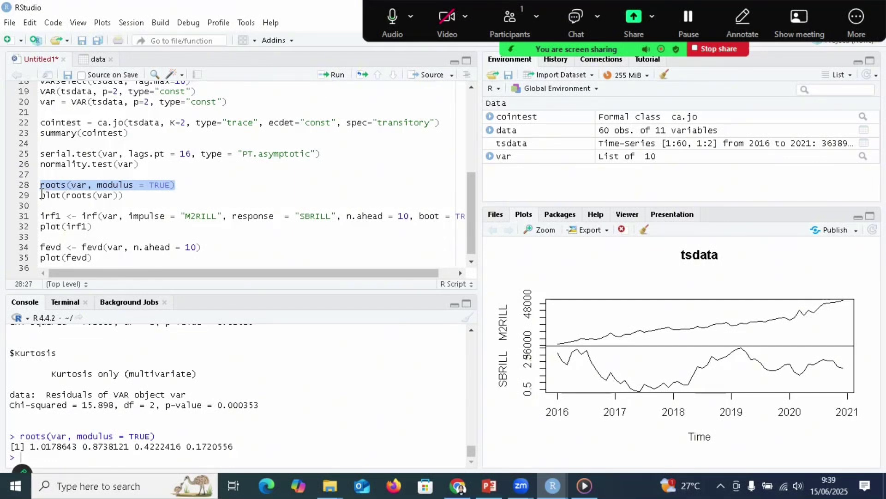
drag(40, 195, 124, 196)
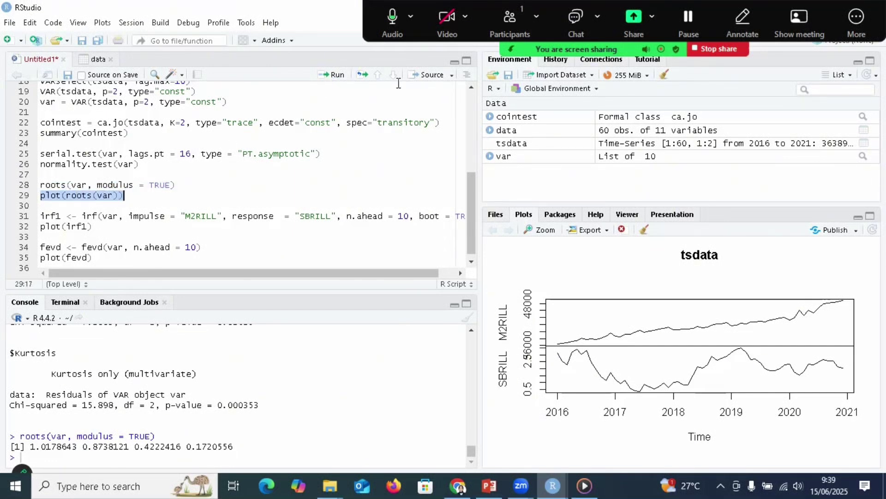
click(336, 75)
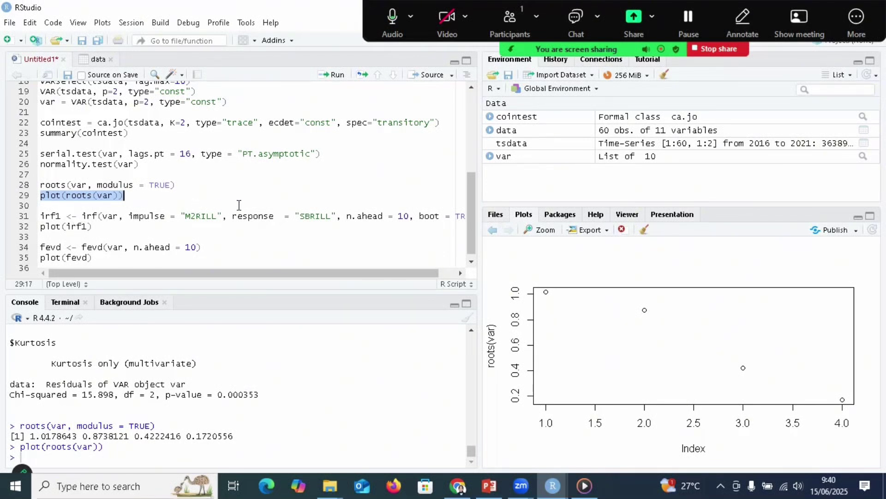
Run lines 31 and 32 to compute and plot irf1, the bootstrapped response of SBRILL to an M2RILL impulse with n.ahead = 10
drag(182, 270, 104, 258)
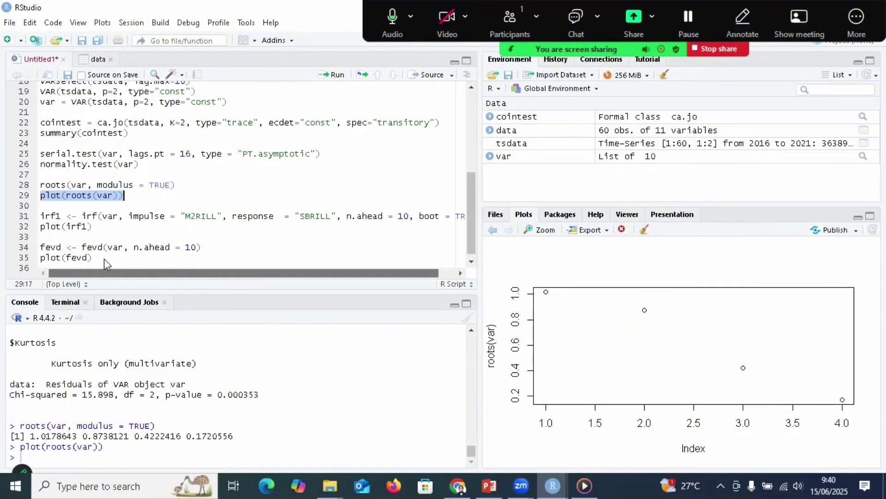
drag(40, 216, 92, 226)
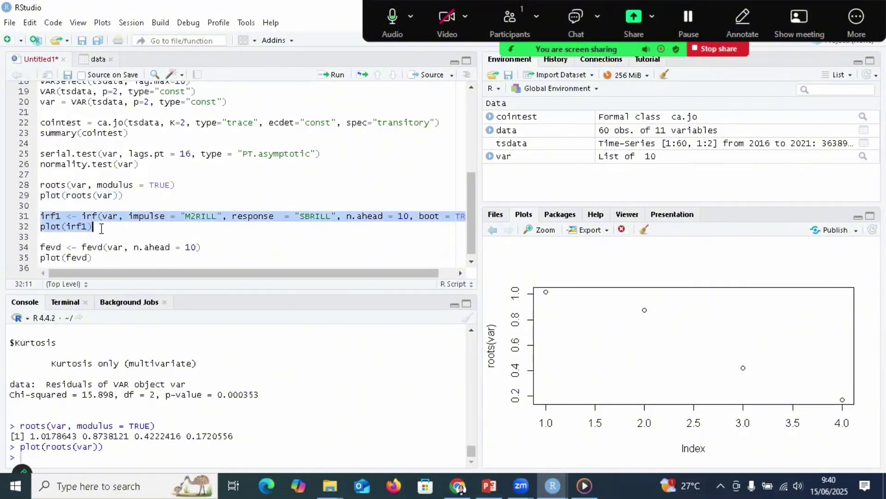
click(333, 75)
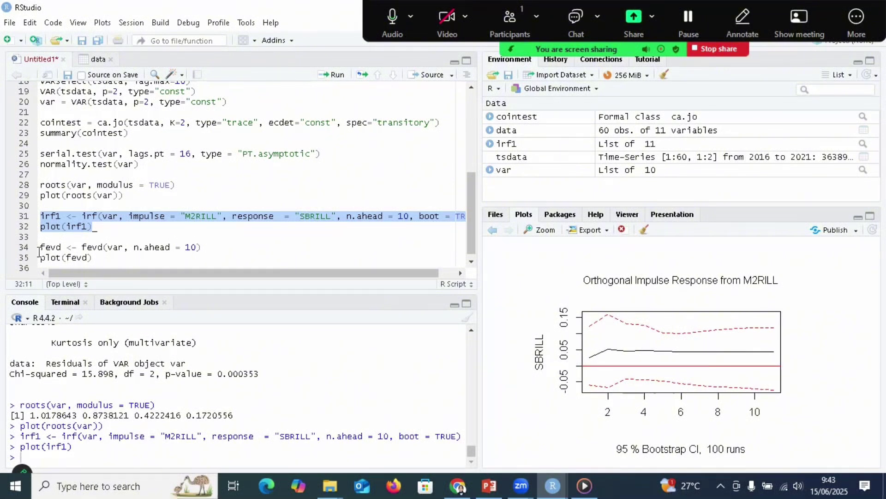
Run lines 34 and 35 to compute and plot the variance decomposition fevd with n.ahead = 10, and view the plot enlarged to full screen
drag(42, 248, 96, 257)
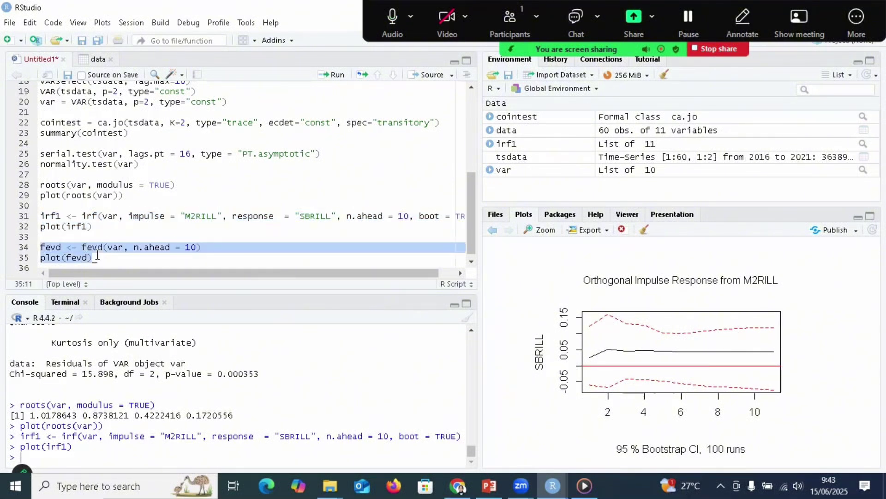
click(333, 76)
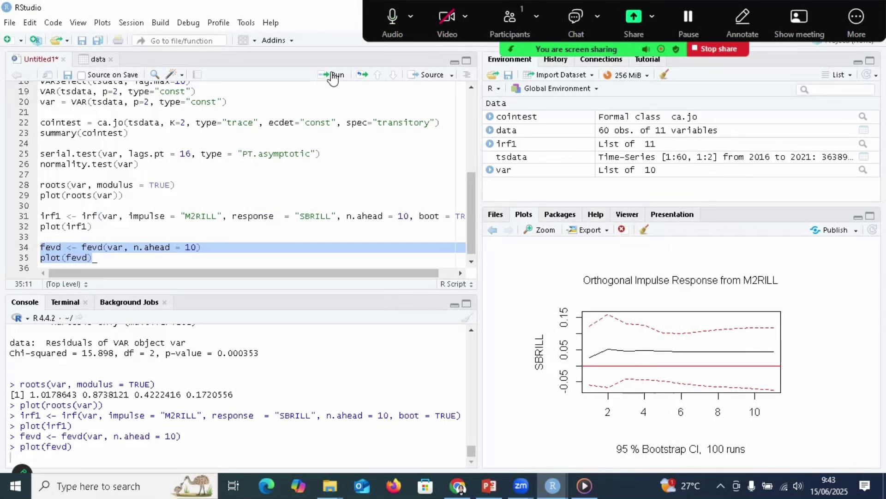
click(542, 230)
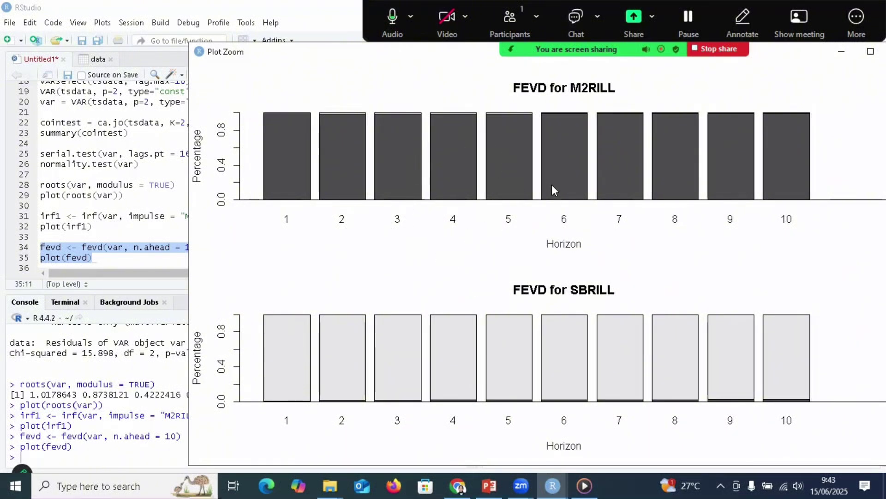
click(871, 51)
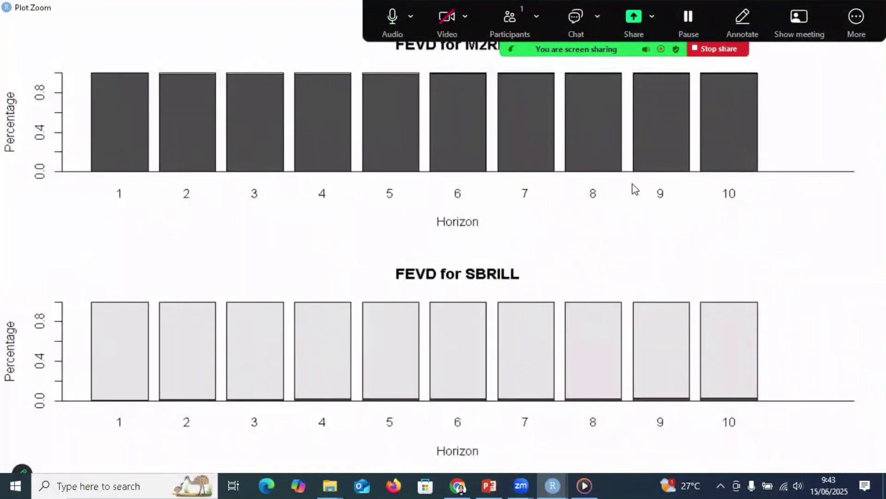